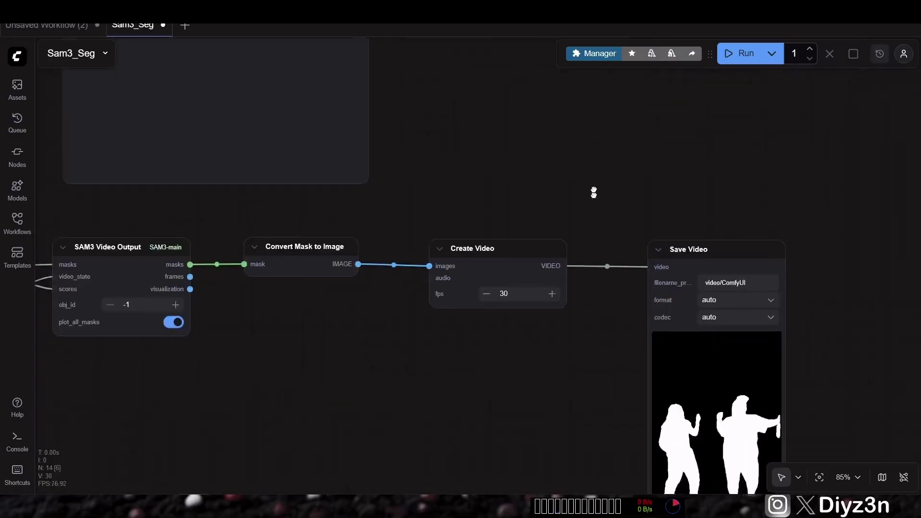
- Search the node library for "sam3" and add a SAM3 Segmentation node to the empty workflow
click(665, 425)
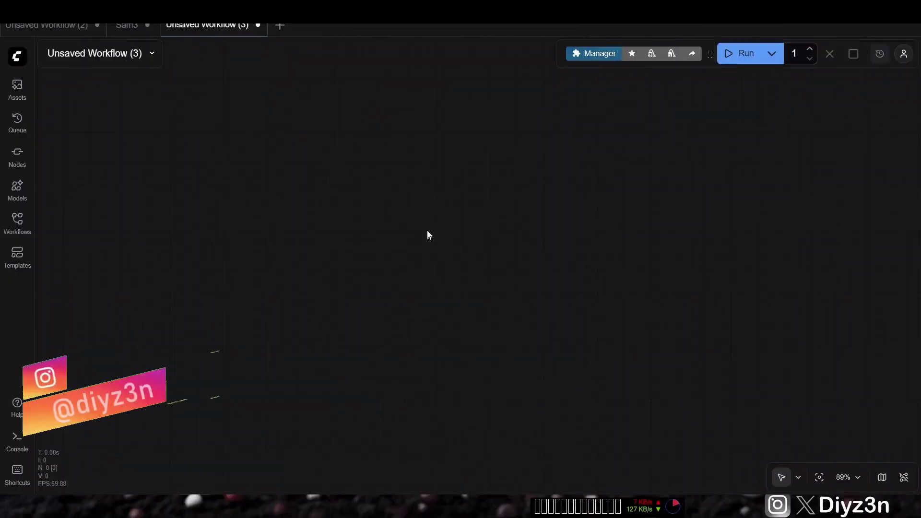
double_click(474, 252)
text(sam3)
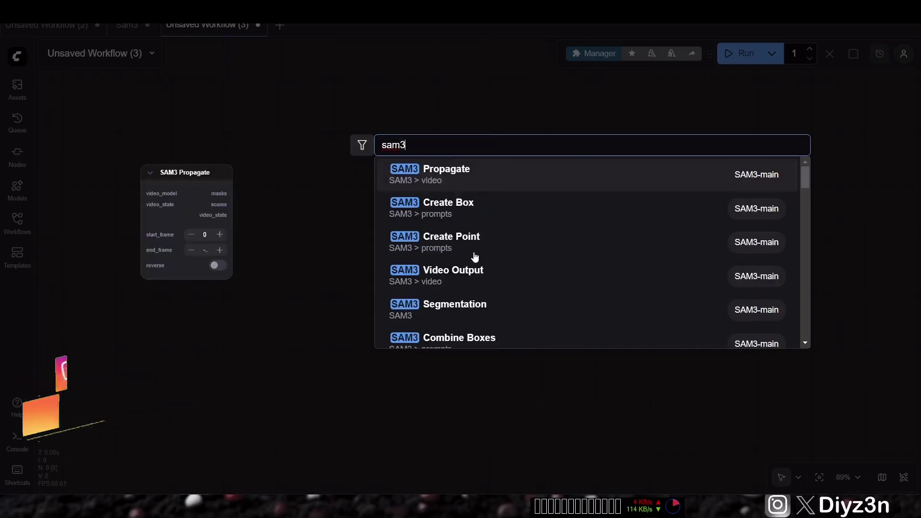
click(474, 309)
drag(525, 251, 483, 204)
scroll(642, 205, up, 3)
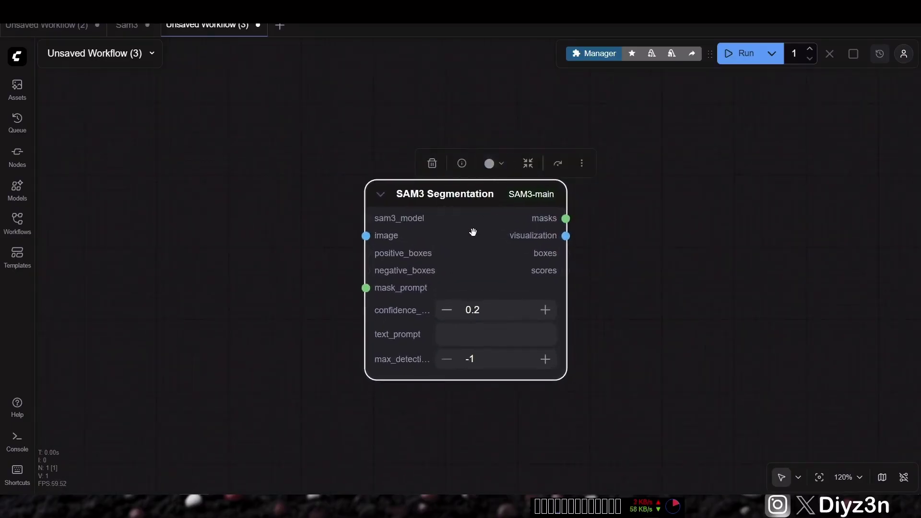
- Look up "sam3" among the installable custom nodes and check the author of the ComfyUI-SAM3 package
click(605, 54)
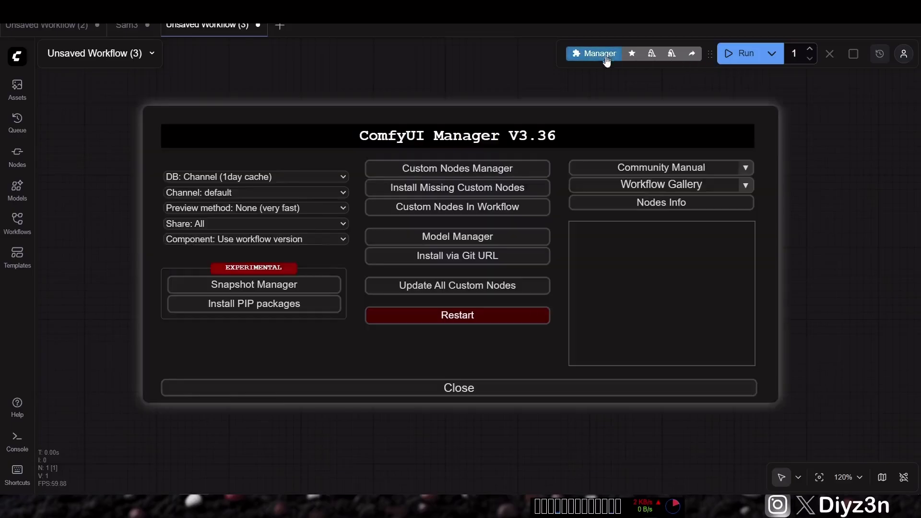
click(475, 167)
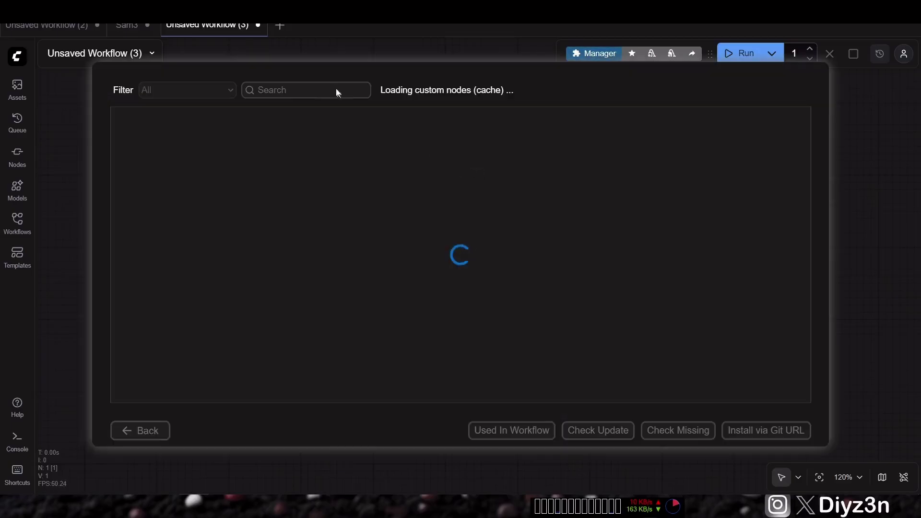
click(281, 92)
text(s)
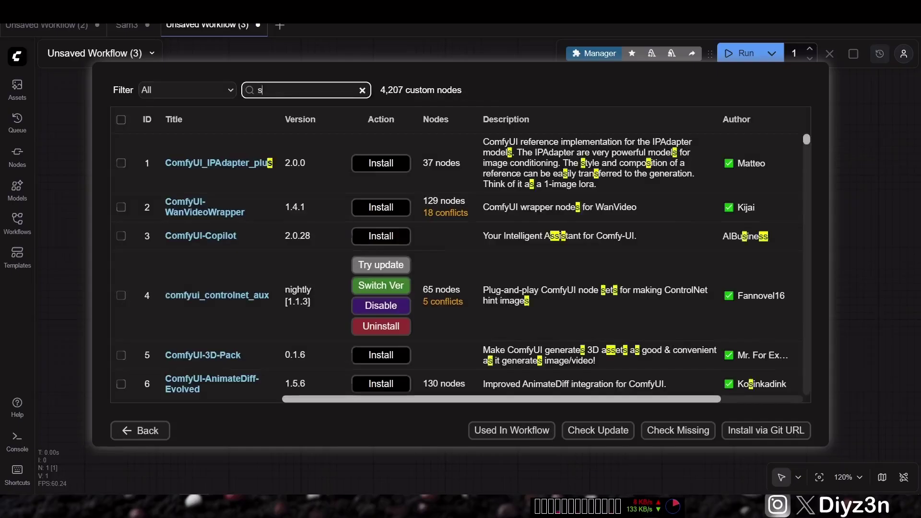
text(am3)
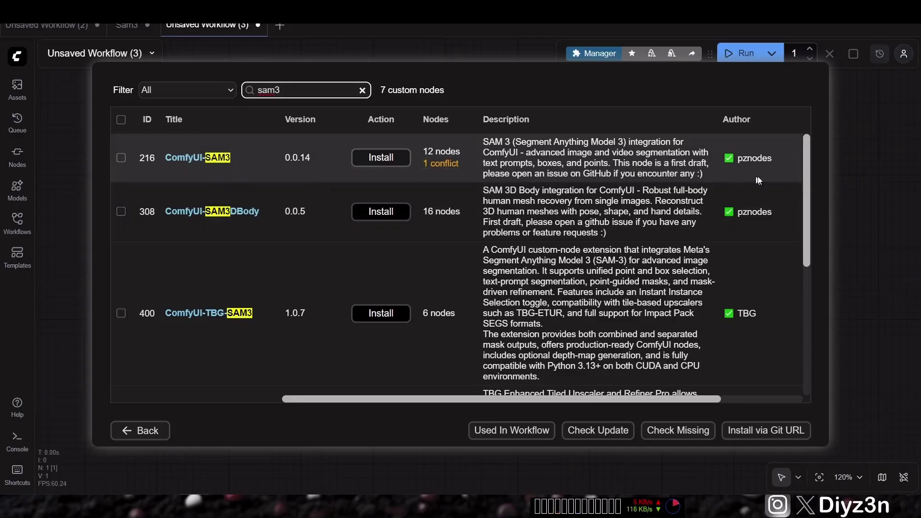
mouse_move(749, 163)
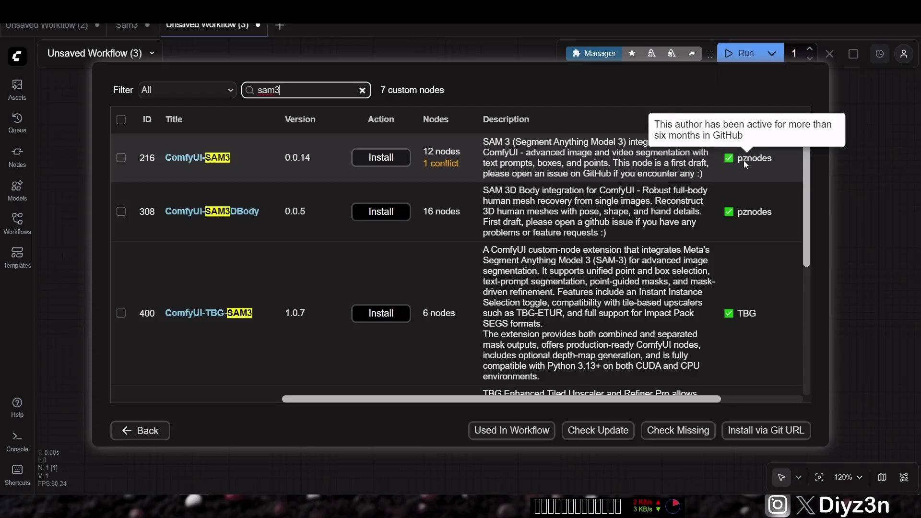
click(158, 430)
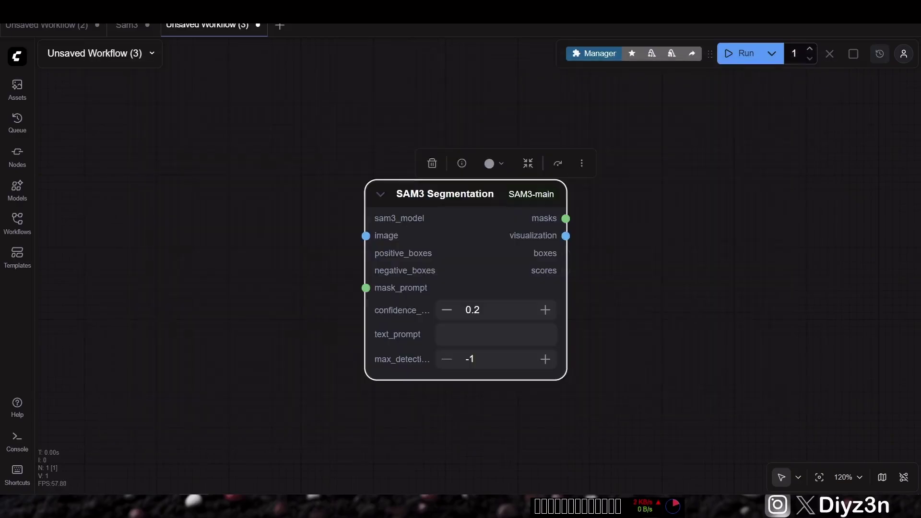
- Add a Load SAM3 Model node that feeds the segmentation node's sam3_model input, keeping sam3.pt as the model
drag(386, 214, 310, 151)
text(sa)
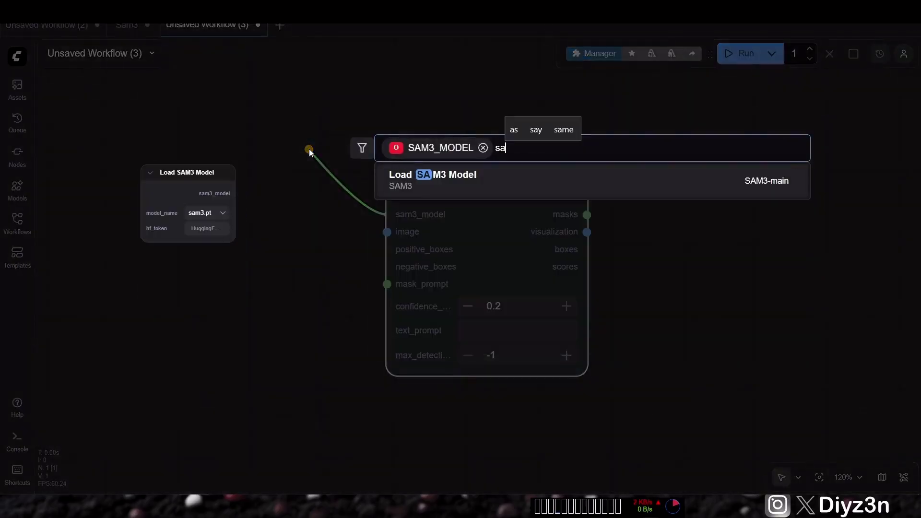
click(409, 189)
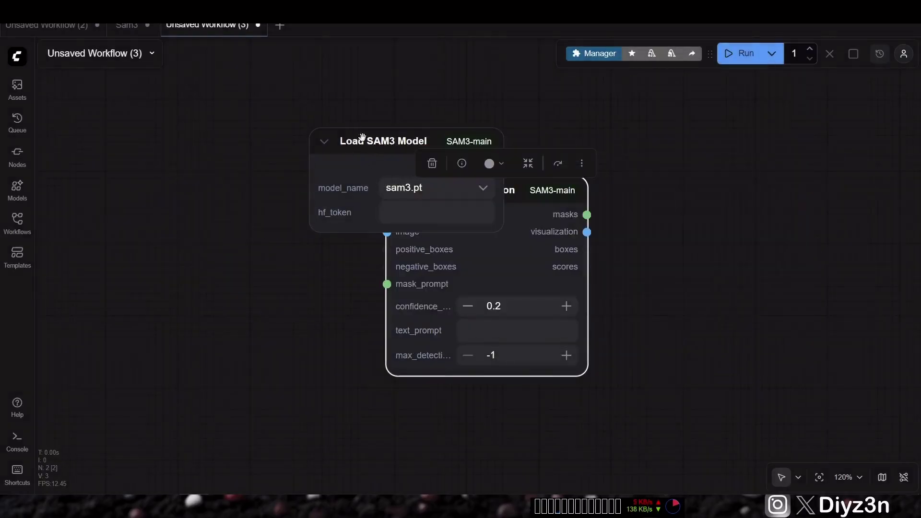
drag(362, 137, 152, 123)
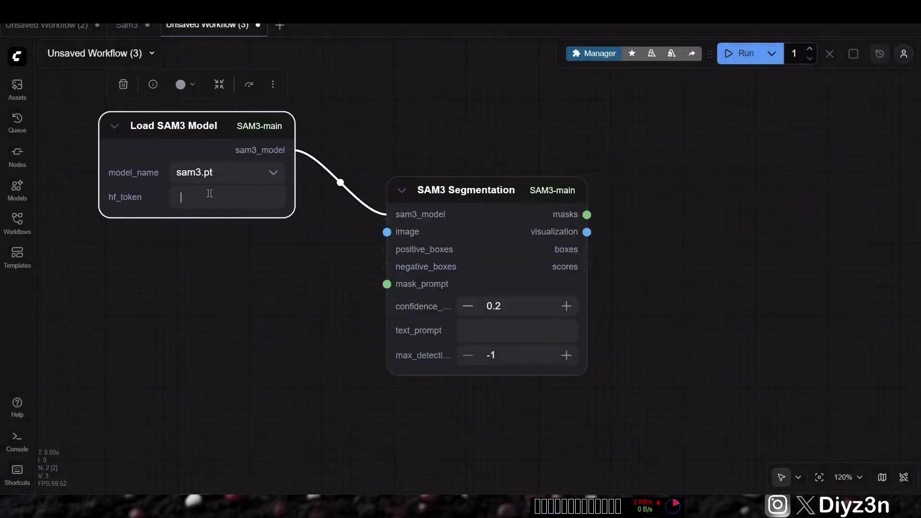
click(250, 176)
click(249, 177)
- Spread the two nodes apart so that Load SAM3 Model sits above and to the left of SAM3 Segmentation
drag(241, 122, 214, 117)
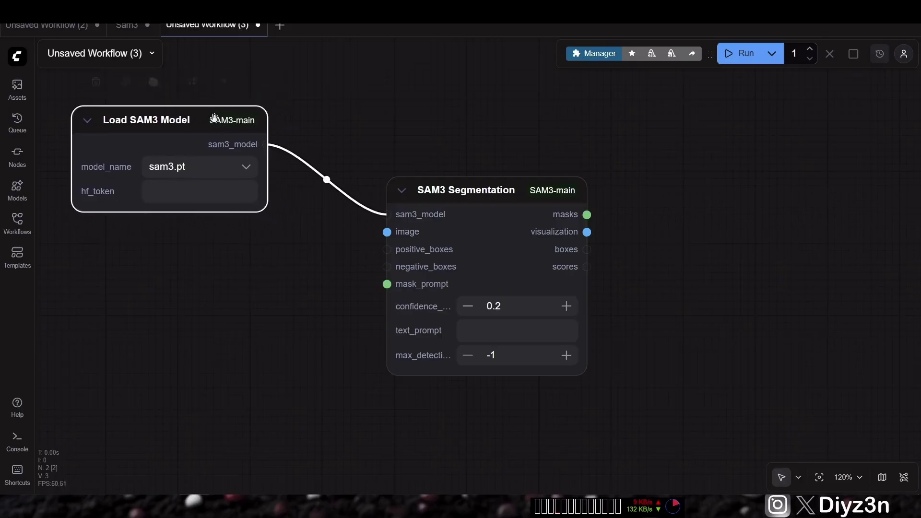
drag(329, 279, 470, 290)
drag(345, 142, 344, 123)
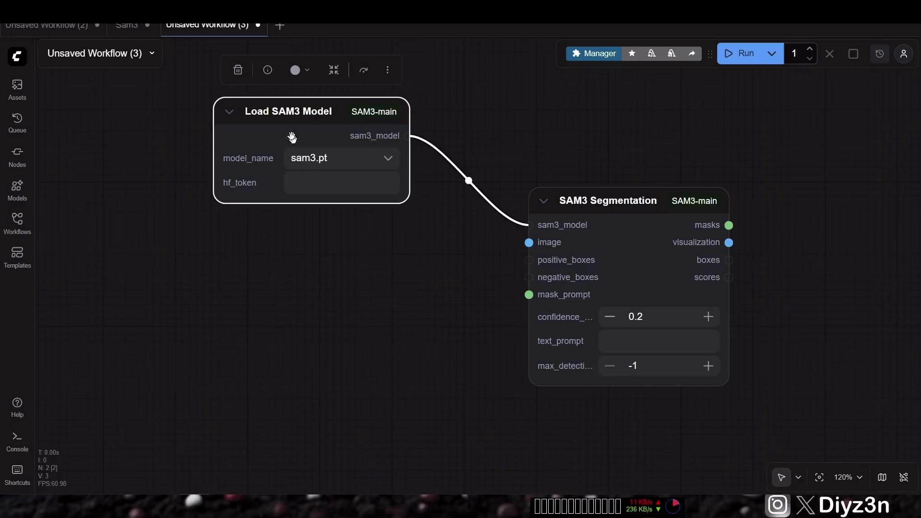
drag(280, 114, 265, 99)
drag(395, 244, 433, 260)
drag(648, 224, 647, 238)
drag(437, 328, 459, 306)
- Add a Load Video node with Crowds_LA.mp4 in the free space left of SAM3 Segmentation
drag(587, 249, 427, 319)
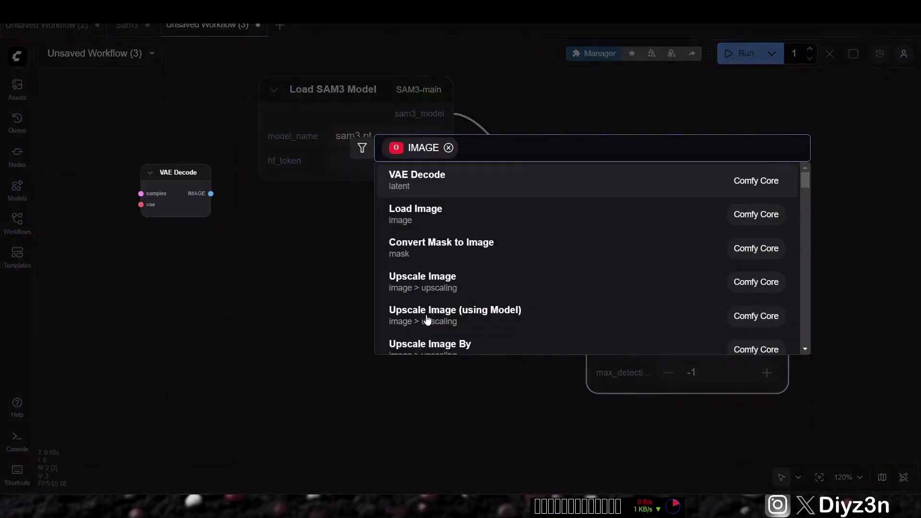
click(331, 275)
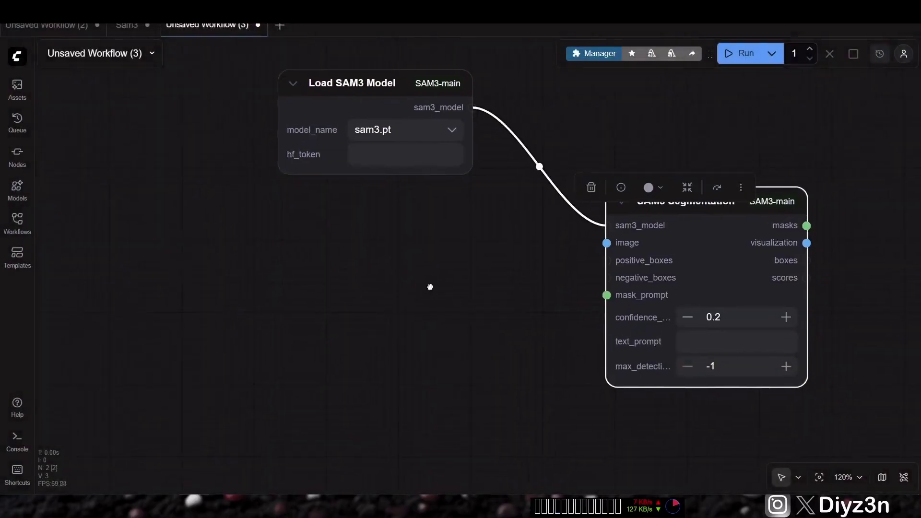
double_click(190, 269)
text(lo)
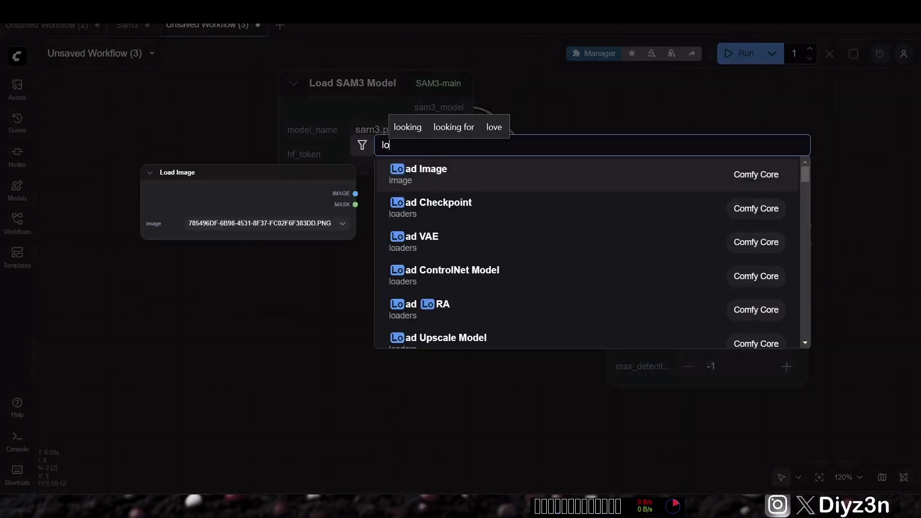
text(ad v)
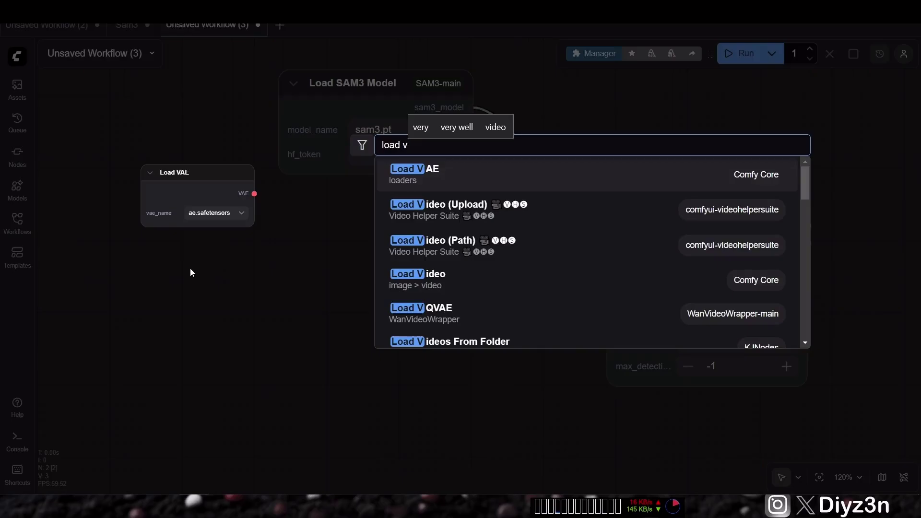
click(379, 280)
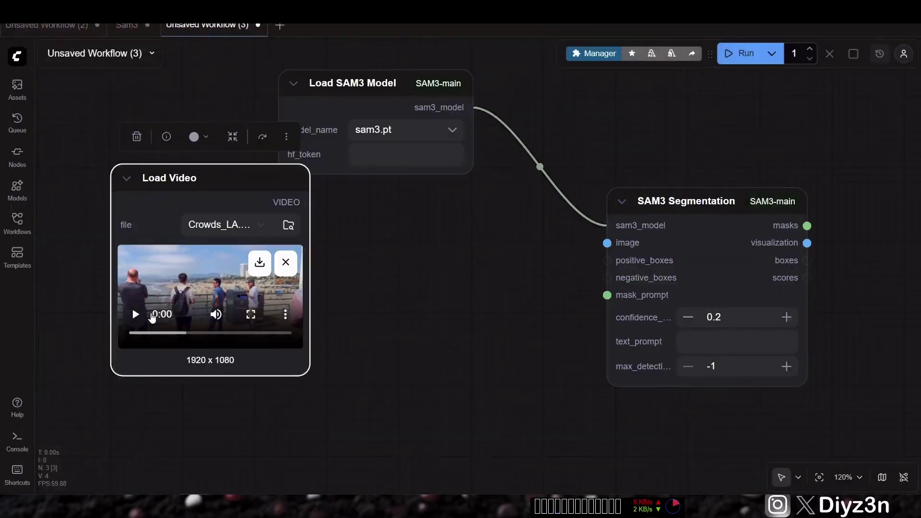
- Enlarge the Load Video node and place it far to the left, clear of the Load SAM3 Model node
drag(214, 180, 173, 185)
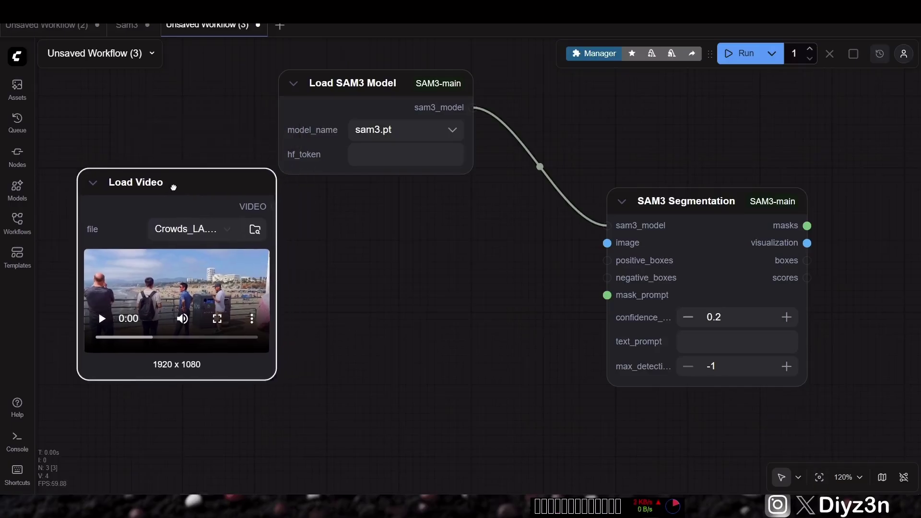
click(372, 271)
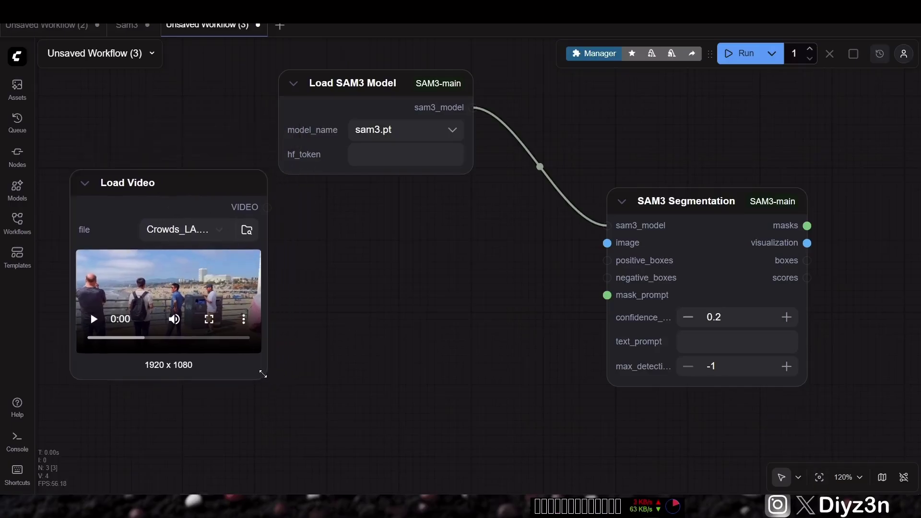
drag(263, 374, 341, 441)
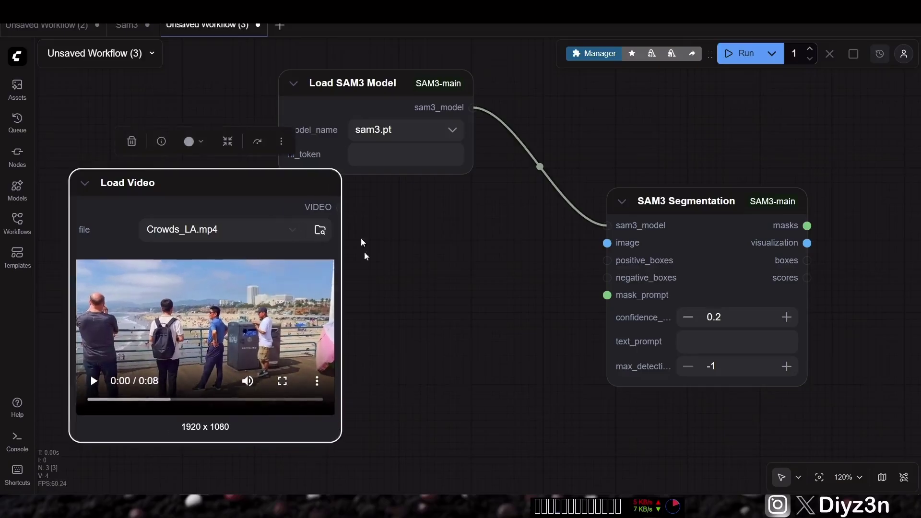
drag(424, 299, 573, 265)
scroll(545, 299, down, 1)
drag(425, 183, 215, 207)
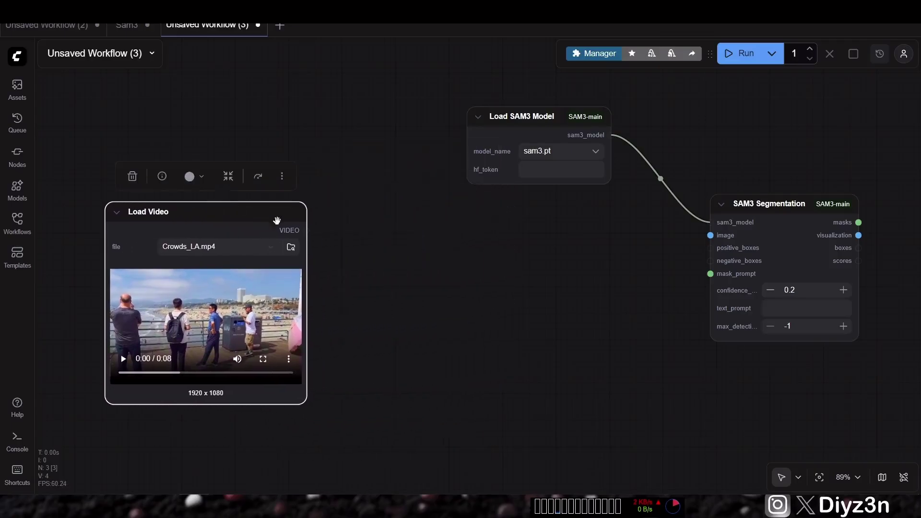
- Add a Get Video Components node fed by the Load Video node's VIDEO output and place it beside that node
drag(306, 230, 342, 258)
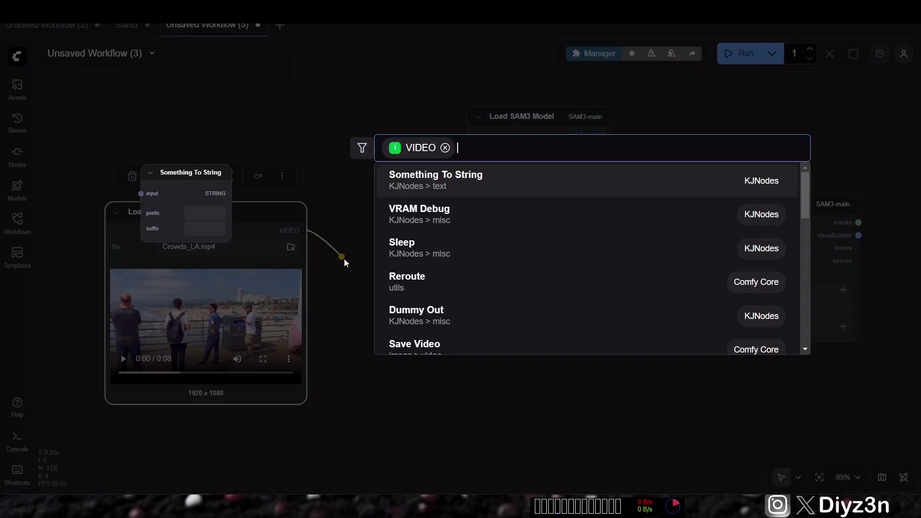
text(comp)
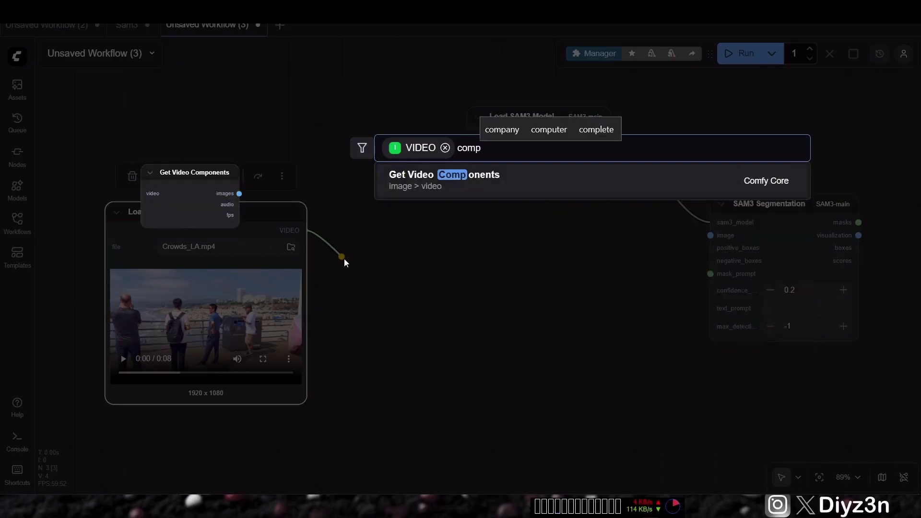
click(418, 195)
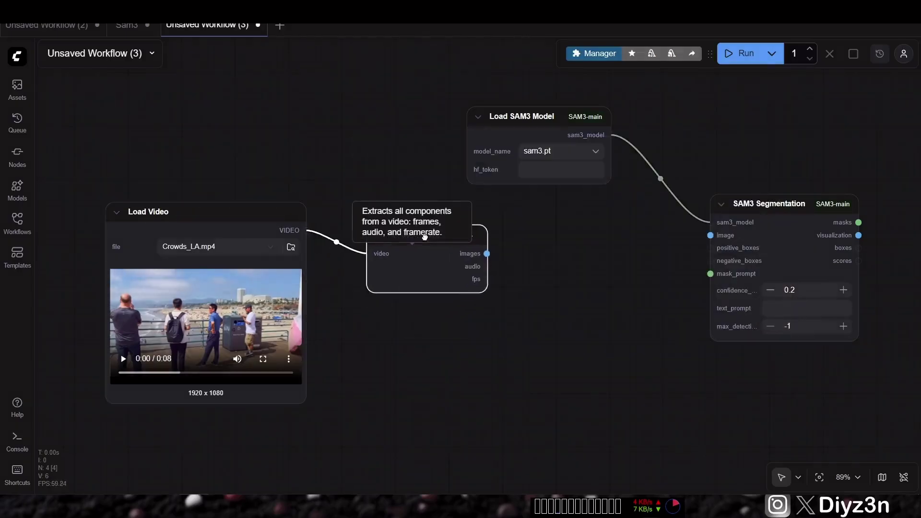
drag(402, 250, 407, 238)
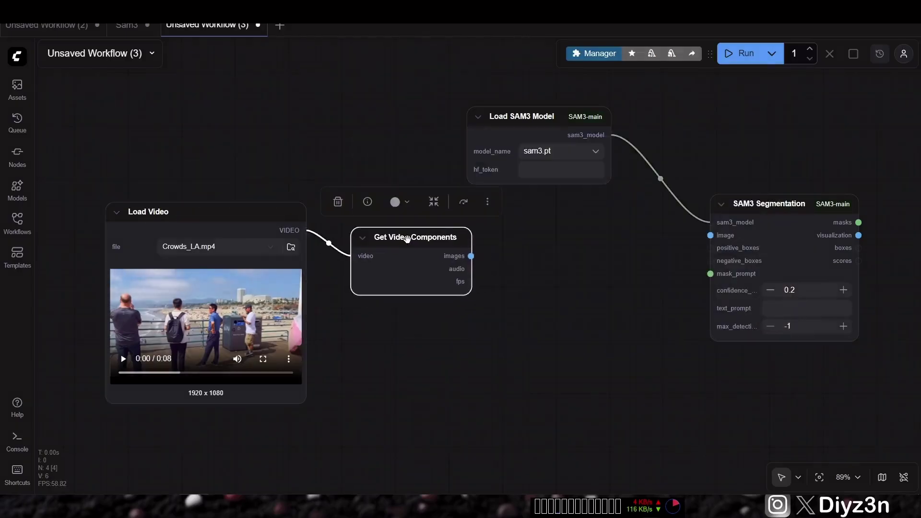
- Connect the images output of Get Video Components to SAM3 Segmentation's image input and set the text prompt to "people"
drag(456, 257, 687, 277)
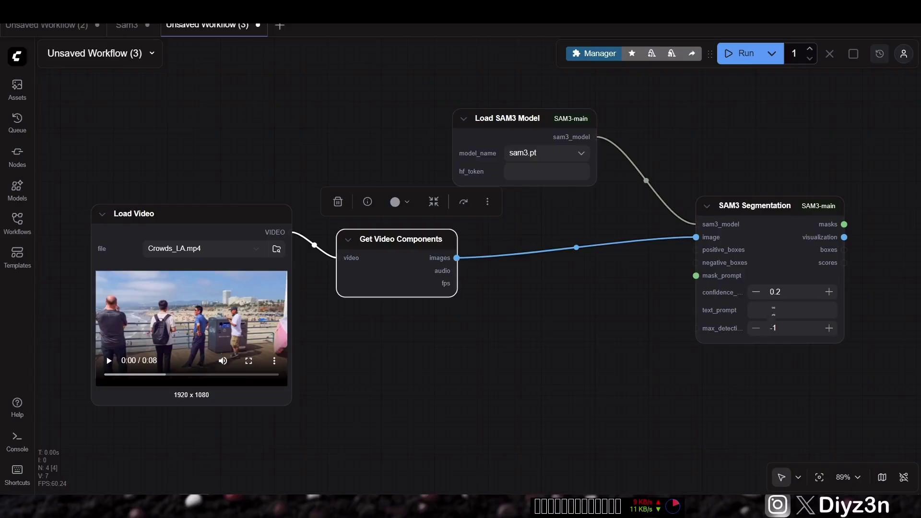
text(peo)
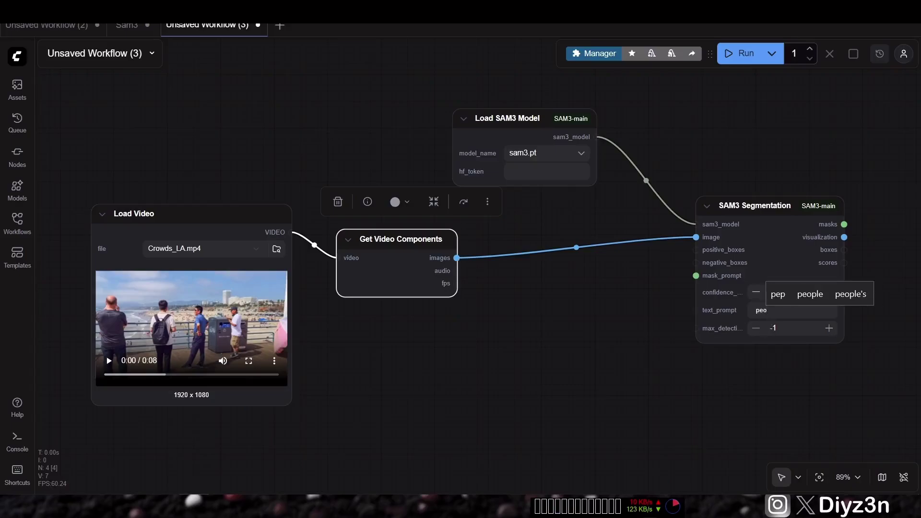
key(Up)
key(Return)
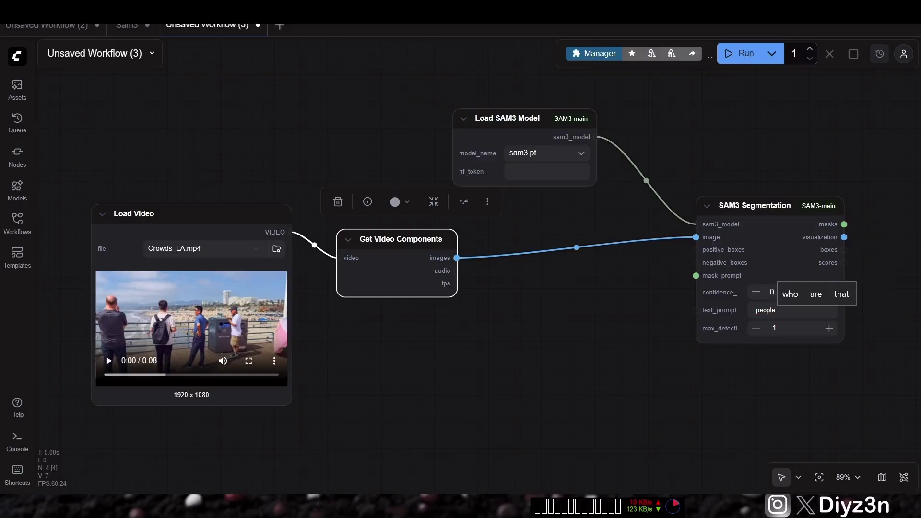
click(799, 352)
- Add a Preview Image node fed by SAM3 Segmentation's visualization output and place it to the right of that node
scroll(799, 353, up, 3)
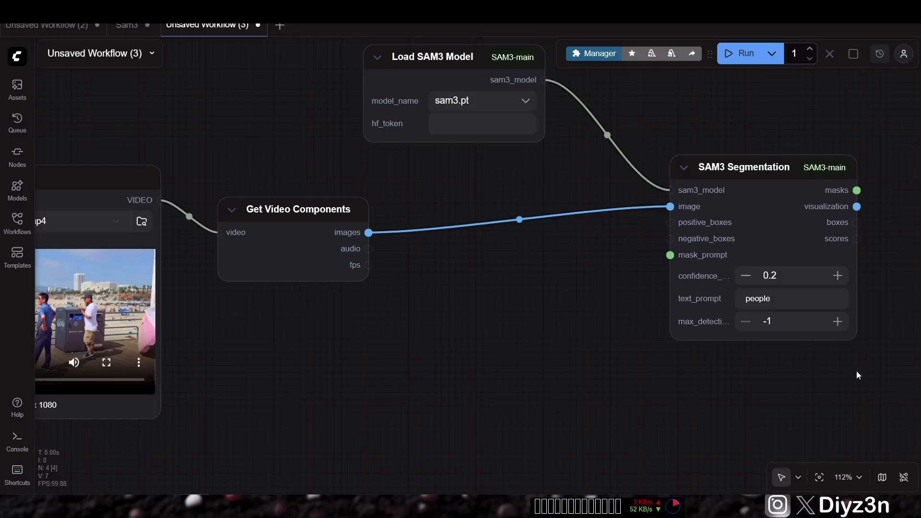
drag(858, 375, 521, 388)
drag(542, 224, 695, 255)
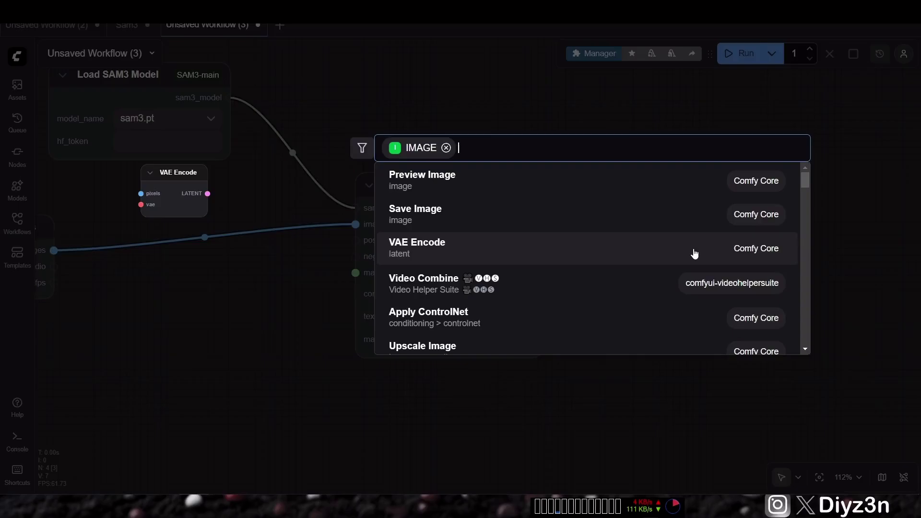
click(617, 185)
drag(771, 228, 761, 201)
- Align Get Video Components between Load Video and SAM3 Segmentation, and place Load SAM3 Model directly above it
scroll(729, 288, down, 3)
drag(239, 203, 370, 240)
drag(419, 172, 312, 131)
drag(308, 282, 329, 259)
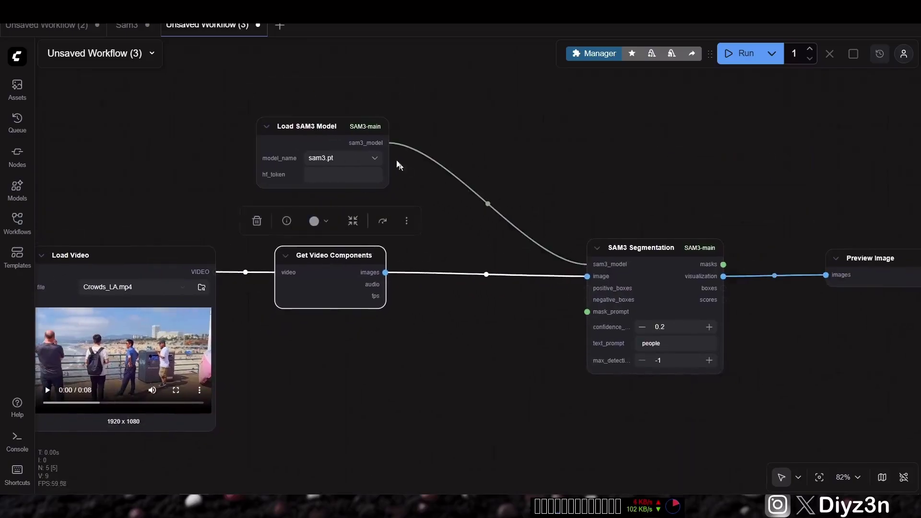
drag(341, 127, 364, 145)
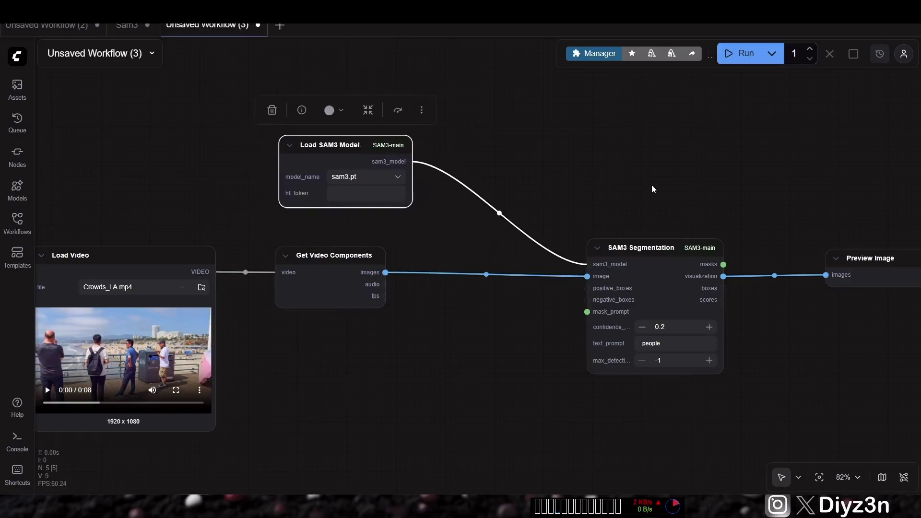
- Execute the workflow from the Preview Image node to render the SAM3 segmentation visualization
drag(681, 193, 518, 148)
click(730, 206)
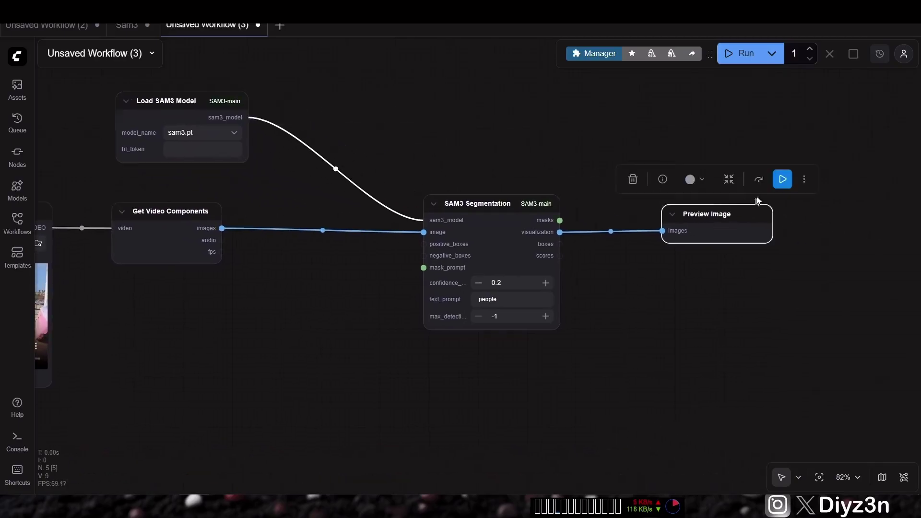
click(780, 184)
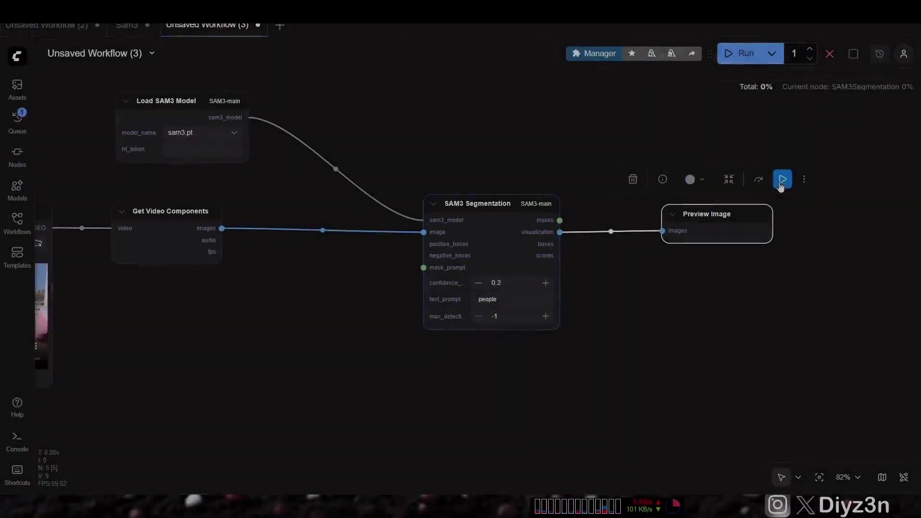
- Enlarge the Preview Image node showing the segmented crowd frame
drag(779, 319, 855, 325)
scroll(745, 253, up, 1)
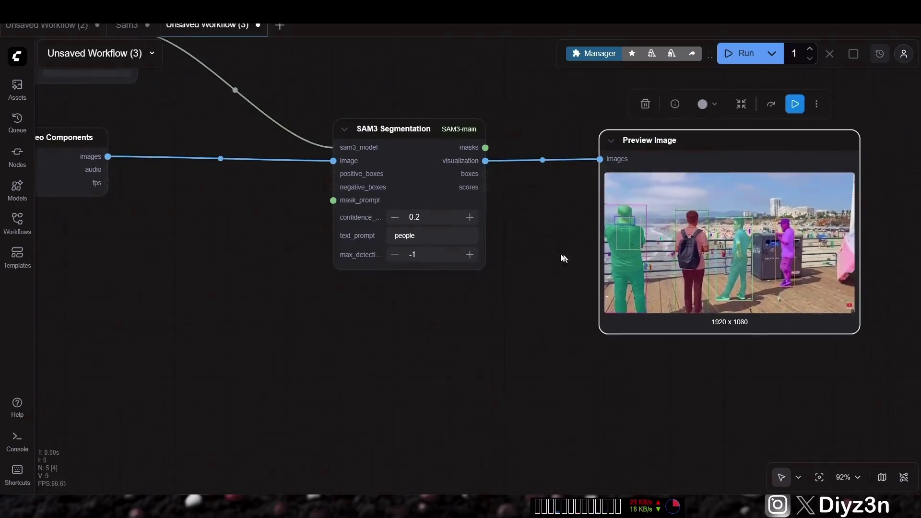
drag(546, 254, 519, 270)
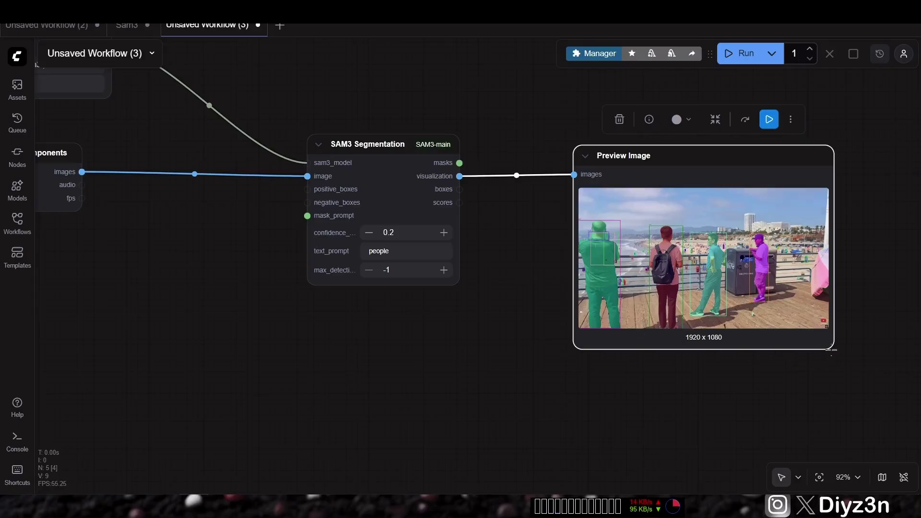
mouse_move(833, 349)
mouse_down()
mouse_move(884, 393)
mouse_move(848, 359)
mouse_up()
drag(482, 325, 512, 335)
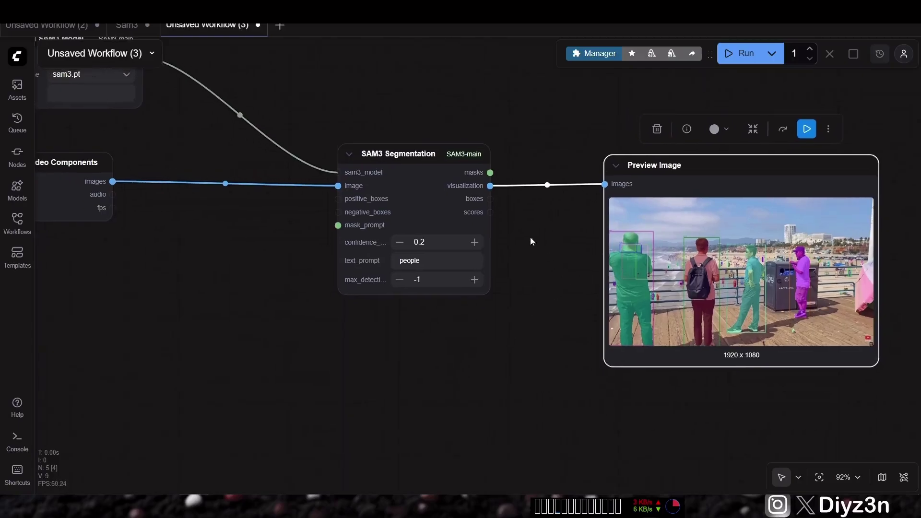
- Add a Convert Mask to Image node fed by SAM3 Segmentation's masks output and place it above the visualization preview
drag(531, 236, 480, 327)
drag(438, 262, 557, 120)
click(489, 175)
drag(672, 160, 599, 188)
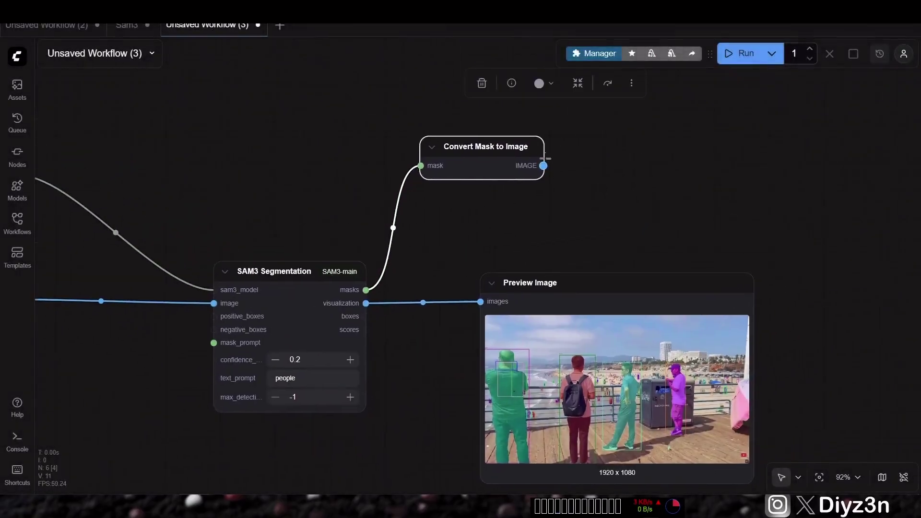
- Add a Preview Image node fed by Convert Mask to Image, execute it, and clear the resulting mask image
drag(544, 166, 605, 155)
click(593, 187)
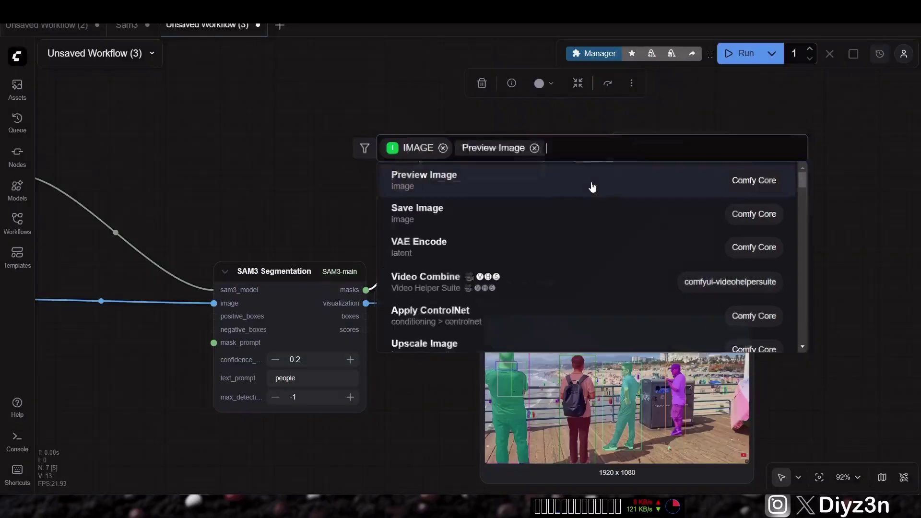
click(733, 110)
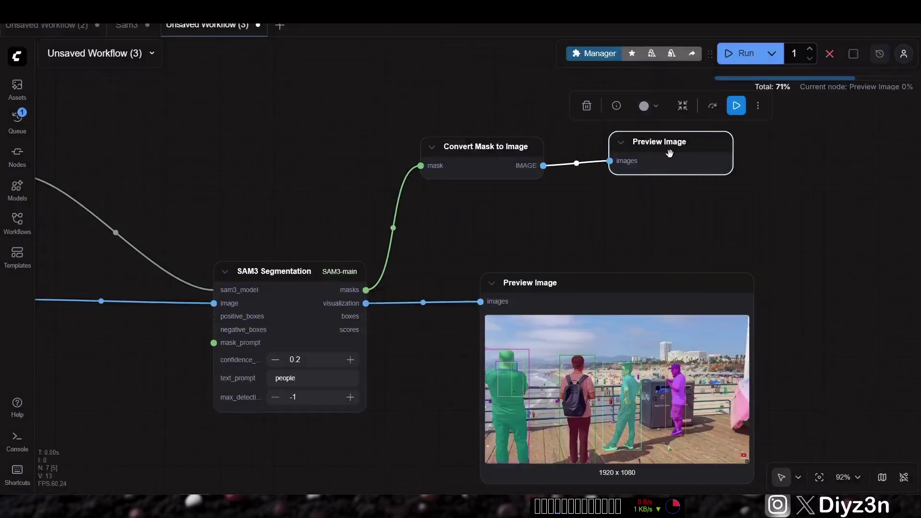
drag(672, 142, 701, 140)
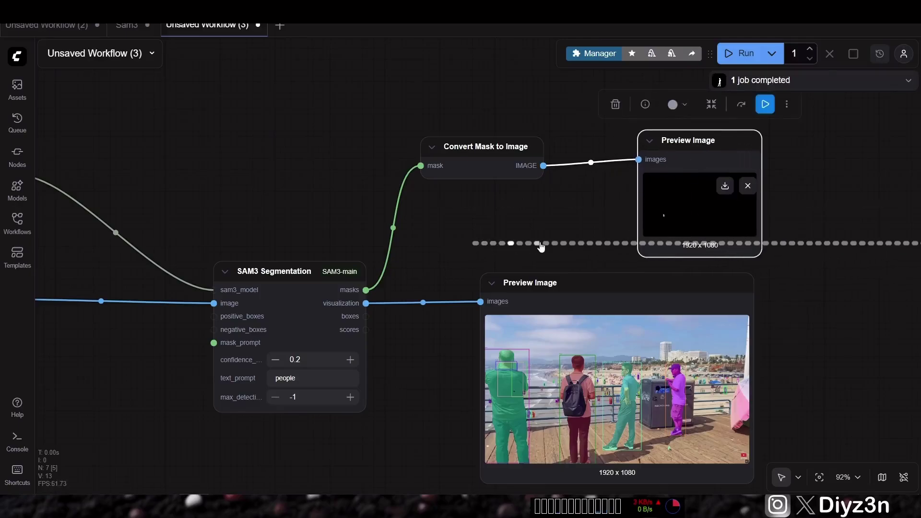
click(748, 186)
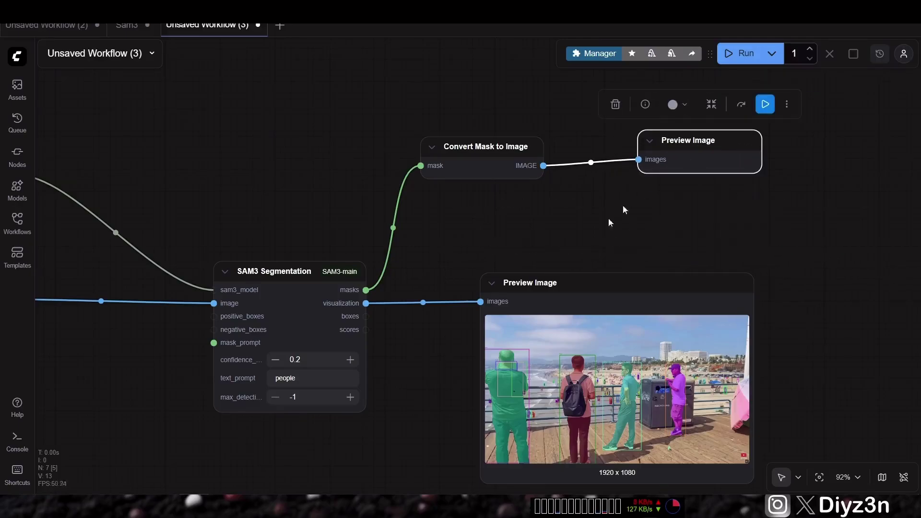
- Move the Get Video Components node down, away from the row with SAM3 Segmentation, to make room for a second branch
scroll(470, 288, down, 3)
drag(327, 368, 509, 396)
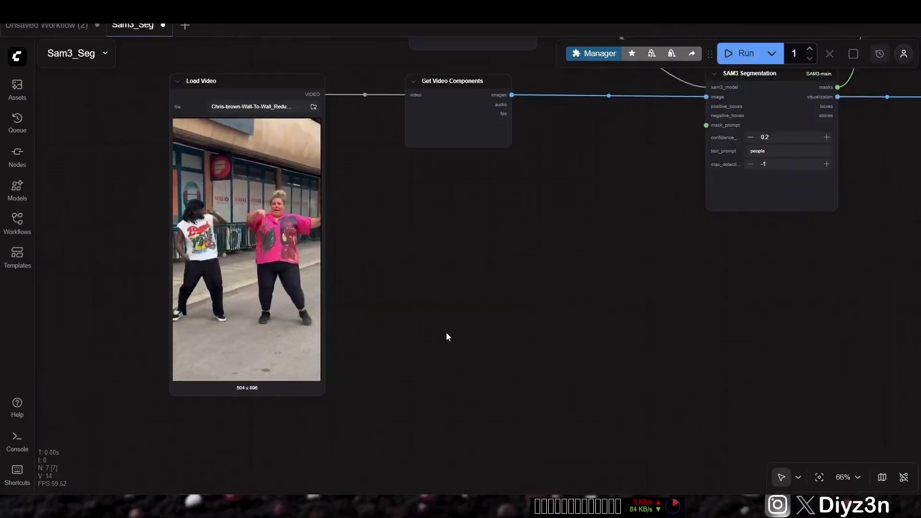
mouse_move(274, 315)
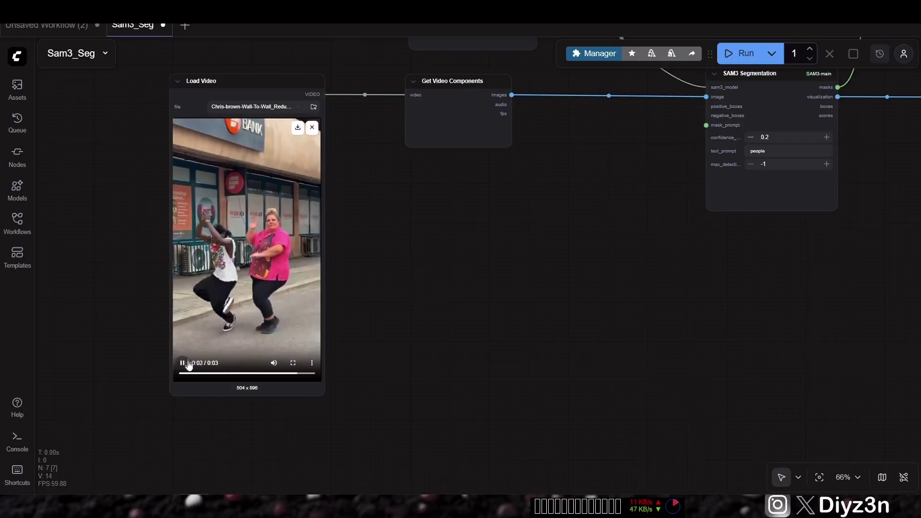
scroll(514, 172, up, 2)
drag(447, 114, 445, 289)
drag(580, 360, 500, 262)
- Search for "sam3 se" and add a SAM3 Video Segmentation node to the right of Get Video Components
click(573, 262)
double_click(513, 259)
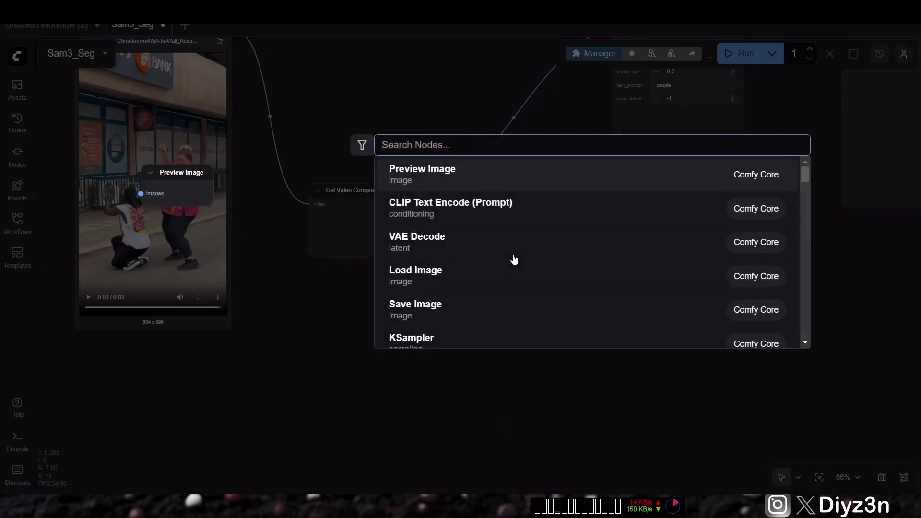
text(sam3 se)
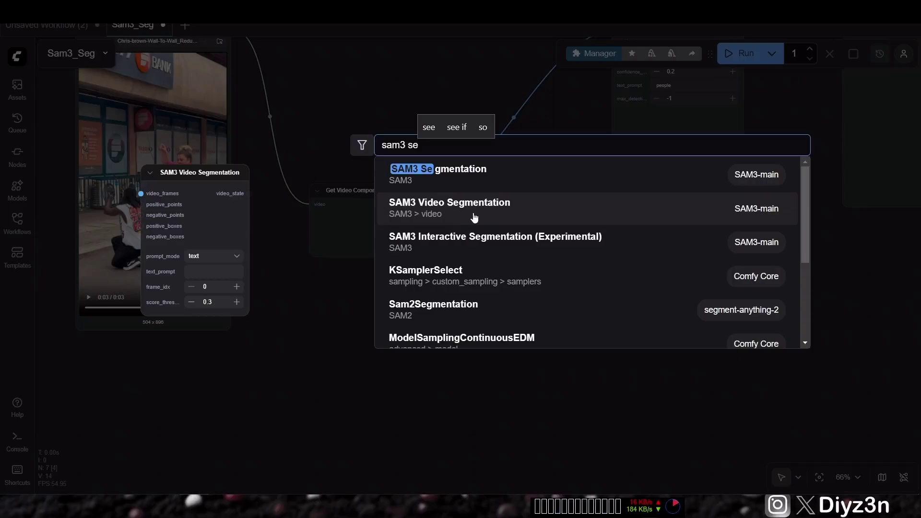
click(465, 217)
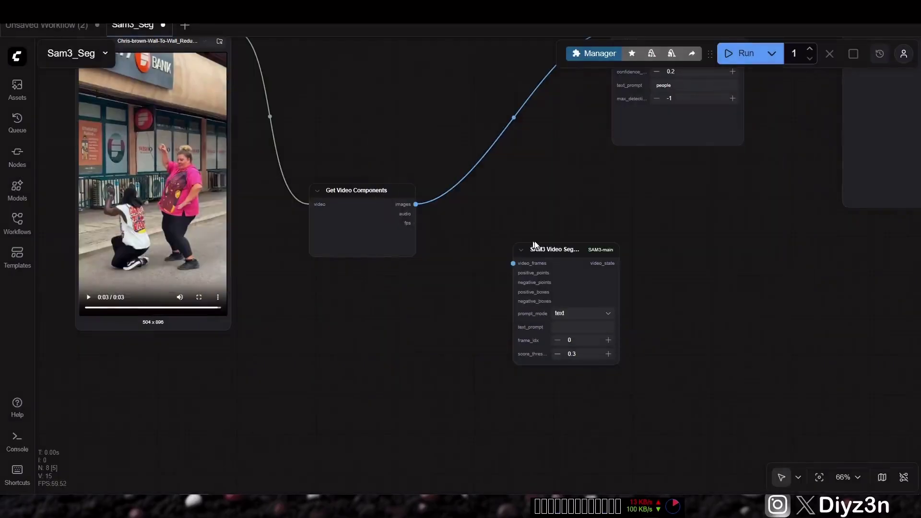
drag(554, 248, 525, 215)
- Connect the images output of Get Video Components to SAM3 Video Segmentation's video_frames input and shift that node slightly right
scroll(543, 134, up, 2)
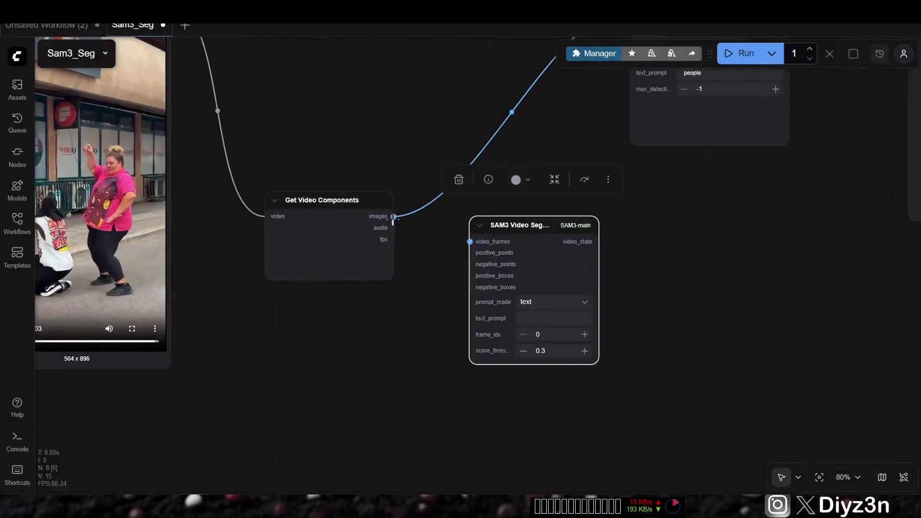
drag(393, 216, 470, 242)
drag(531, 226, 575, 234)
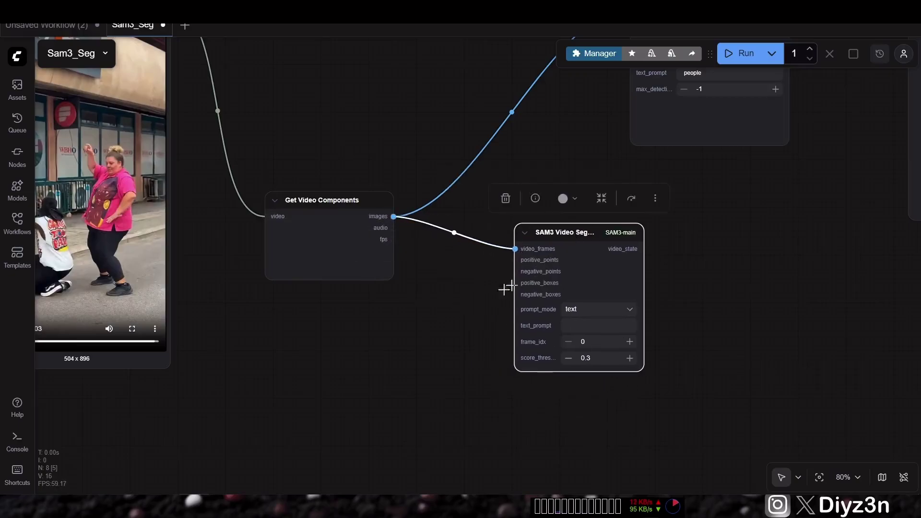
- Set the text prompt of SAM3 Video Segmentation to "people"
scroll(479, 299, up, 1)
key(v)
click(587, 326)
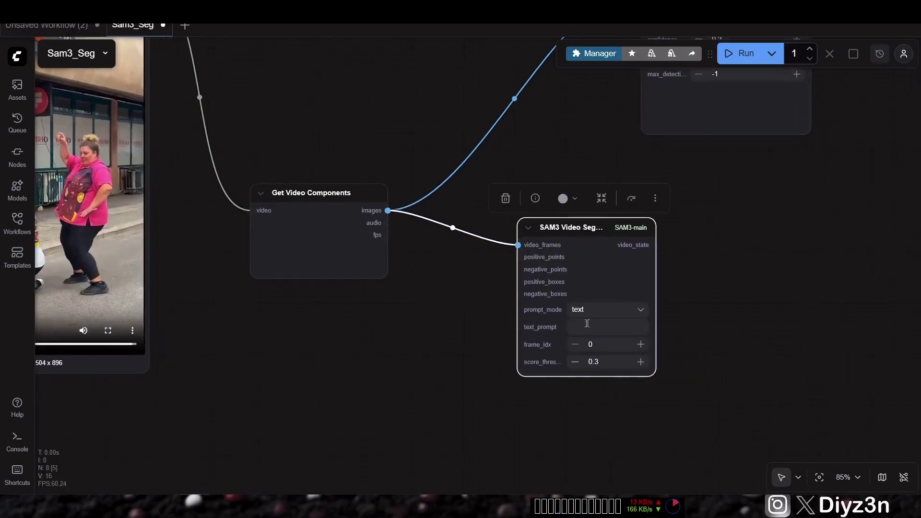
text(peo)
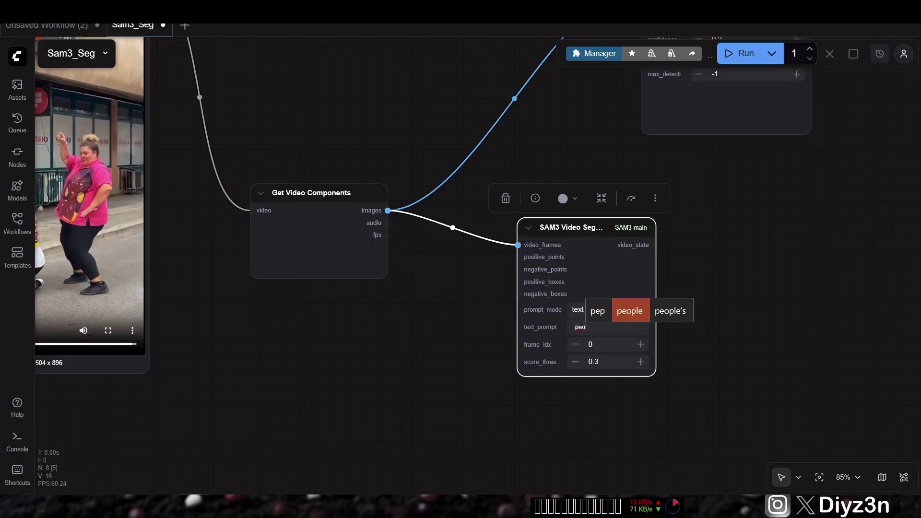
key(Return)
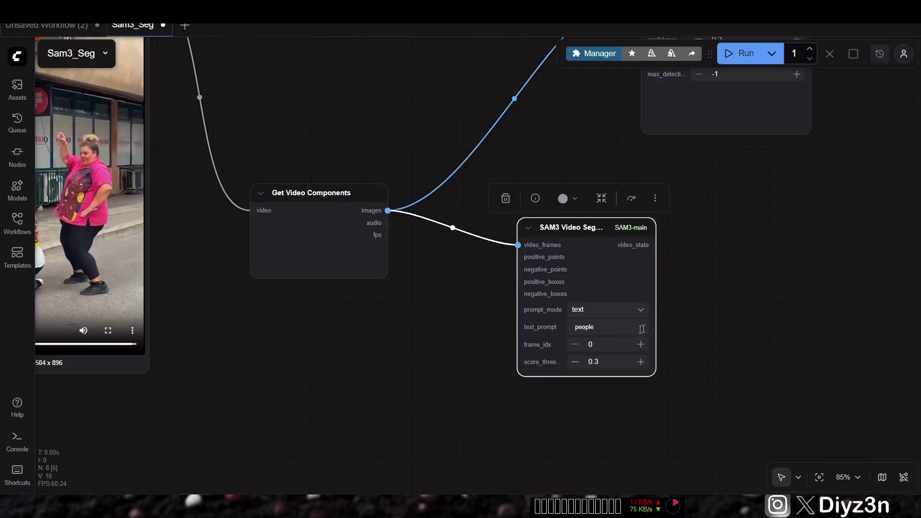
- Add a SAM3 Propagate node fed by SAM3 Video Segmentation's video_state output and place it to the right of that node
drag(694, 318, 541, 348)
drag(502, 275, 547, 299)
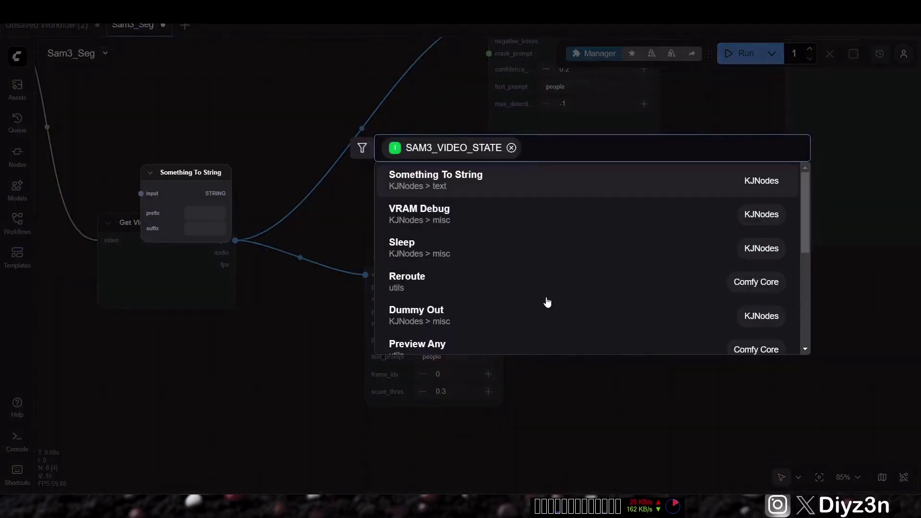
drag(807, 215, 805, 310)
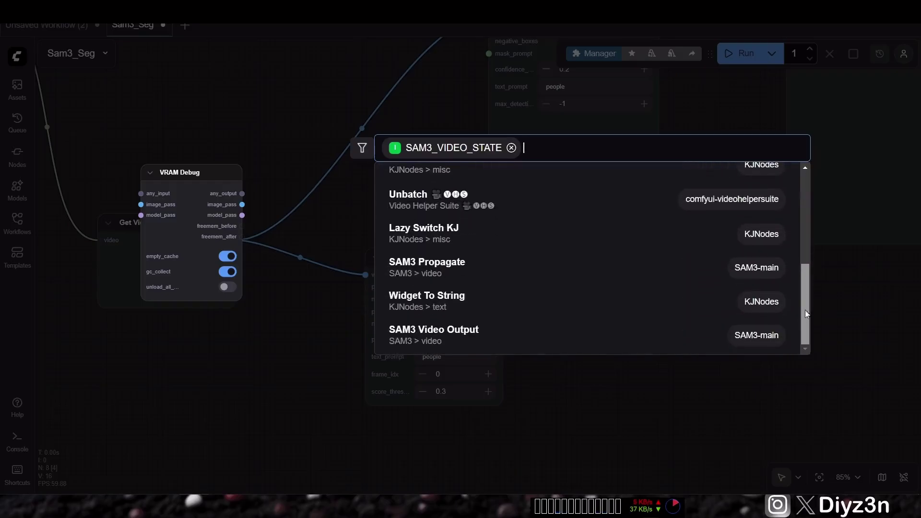
click(626, 276)
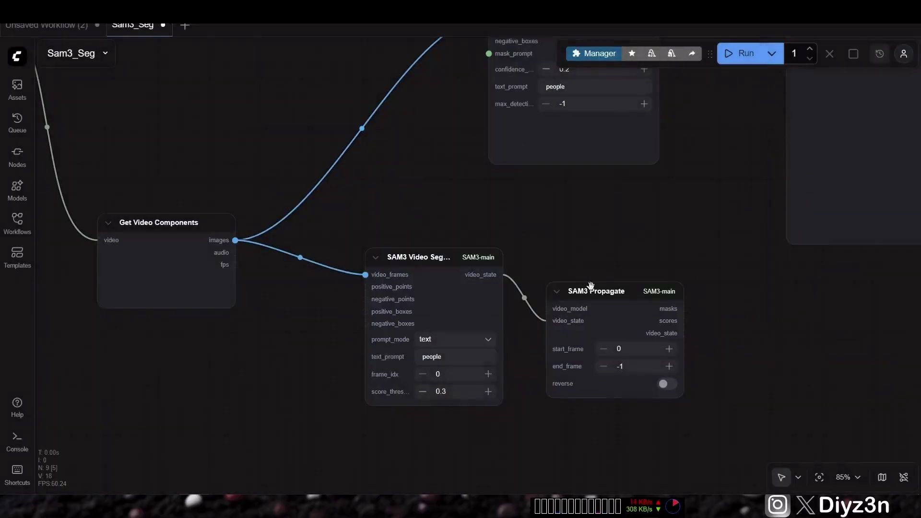
drag(616, 291, 618, 259)
- Move SAM3 Video Segmentation and SAM3 Propagate lower, keeping them side by side with free space above
drag(431, 257, 431, 322)
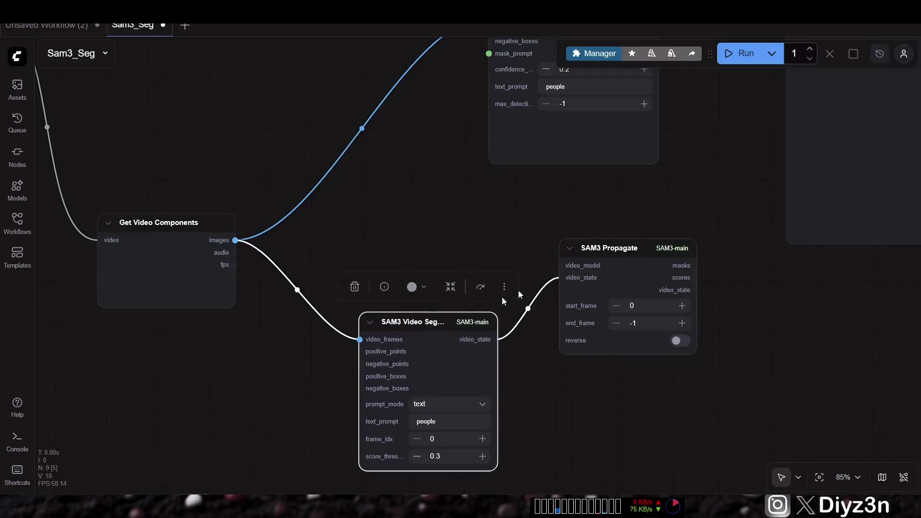
click(608, 256)
drag(608, 256, 609, 303)
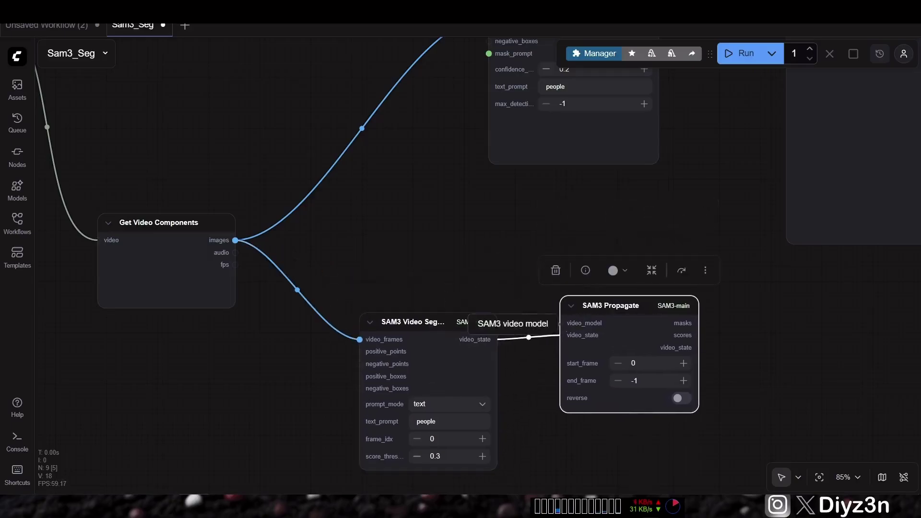
- Add a SAM3 video model loader feeding SAM3 Propagate's video_model input, place it above SAM3 Video Segmentation, and open its model_name choices
drag(572, 327, 482, 241)
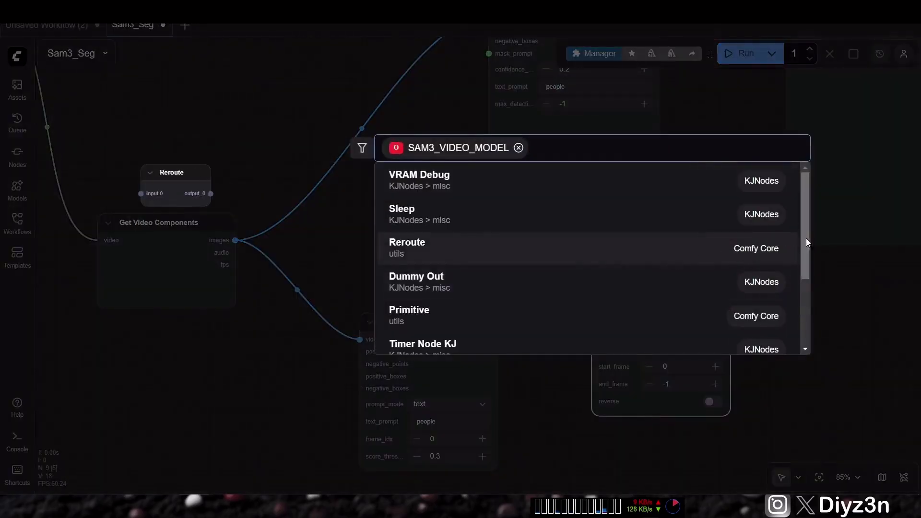
drag(805, 238, 802, 321)
click(448, 334)
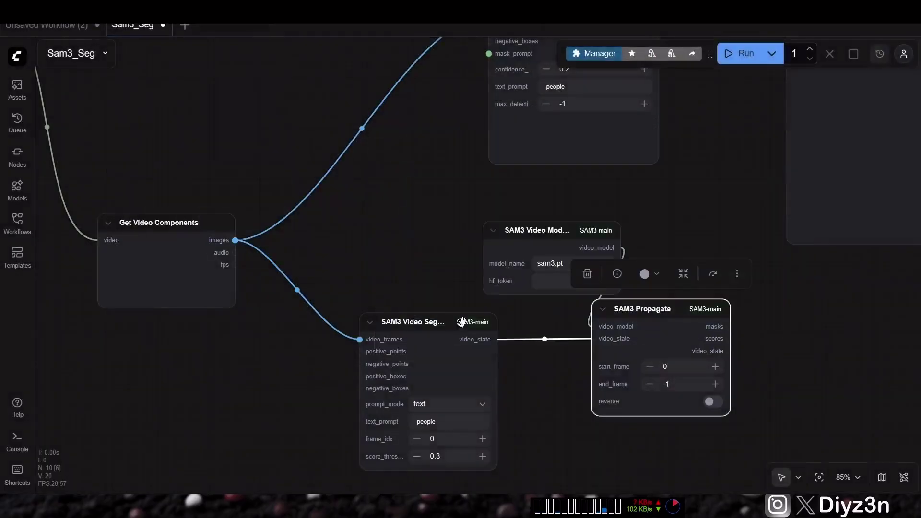
drag(535, 231, 426, 213)
click(456, 250)
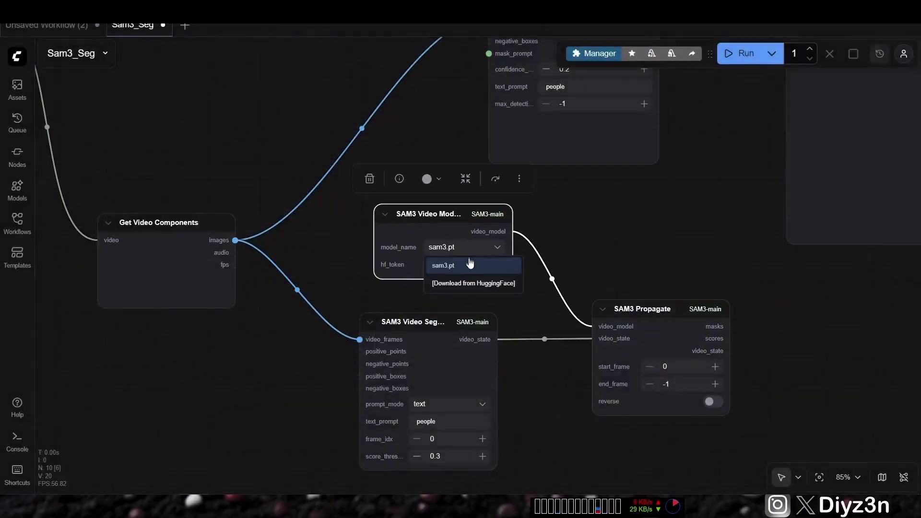
- Search for "sam3 out" and add a SAM3 Video Output node to the right of SAM3 Propagate
drag(774, 368, 585, 312)
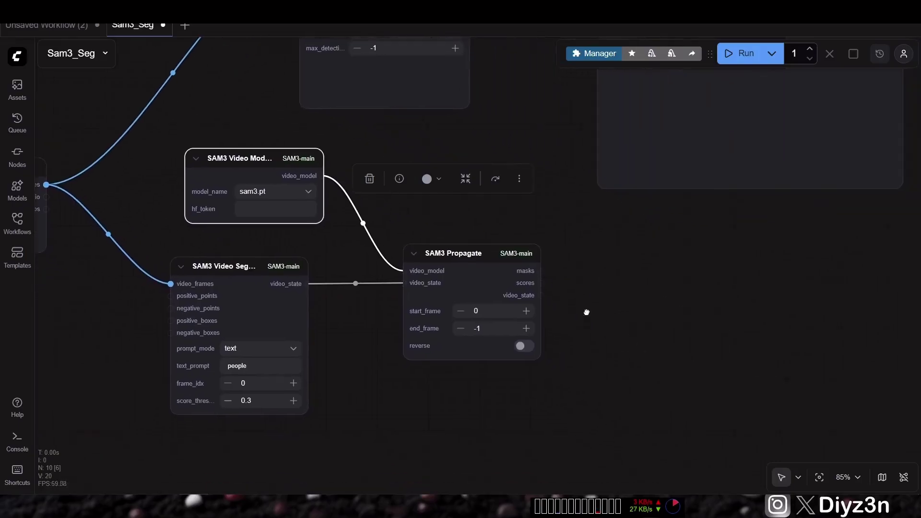
click(585, 312)
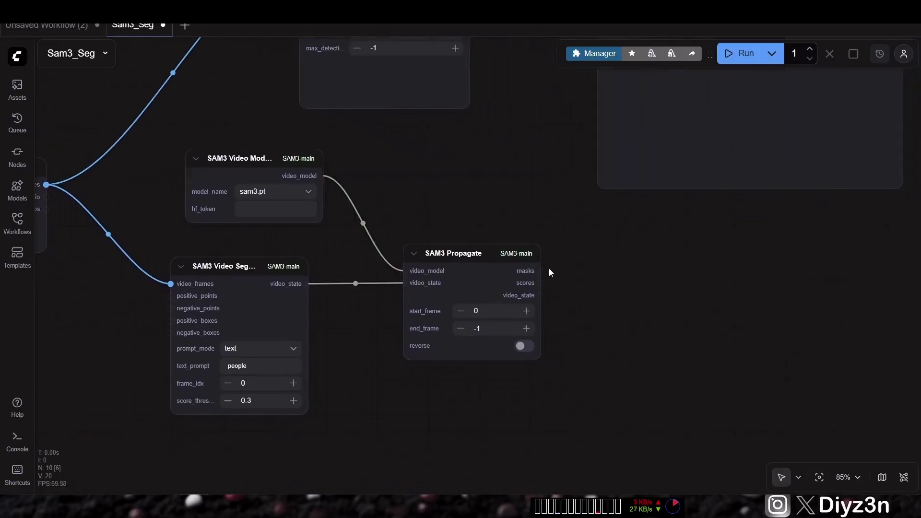
double_click(622, 288)
text(sam)
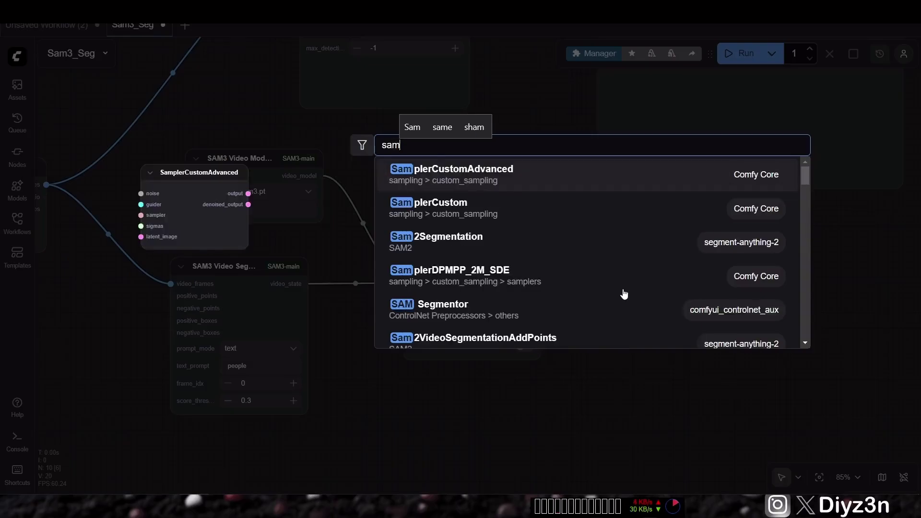
text(3 out)
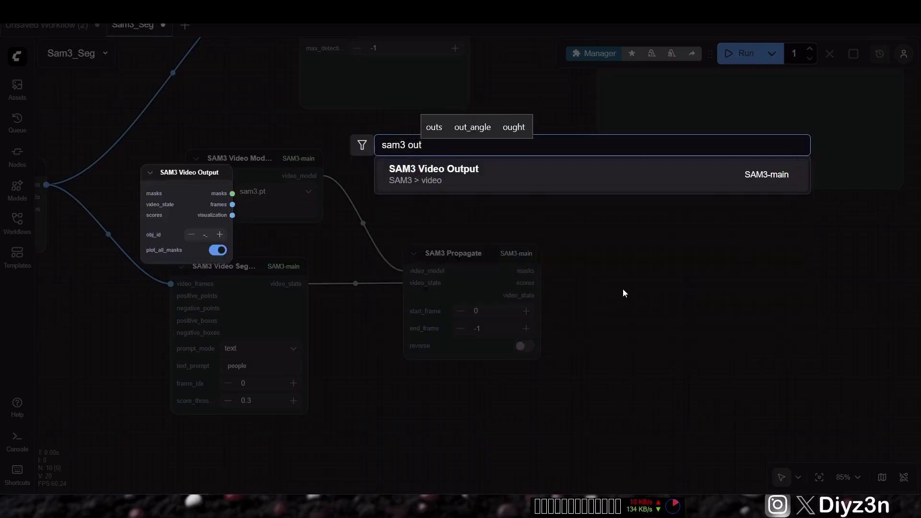
click(556, 186)
drag(665, 280, 629, 248)
- Connect SAM3 Propagate's masks, scores and video_state outputs to the matching inputs of SAM3 Video Output
drag(540, 270, 590, 269)
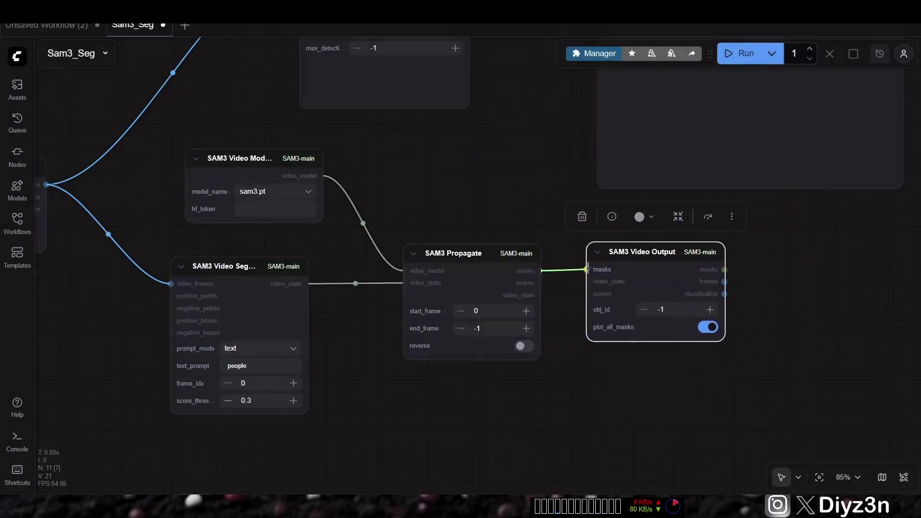
drag(537, 295, 590, 294)
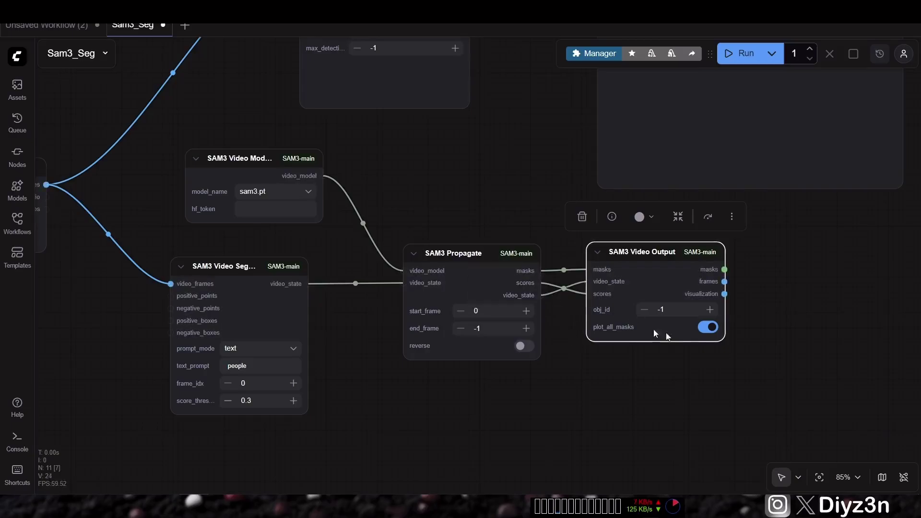
drag(768, 335, 608, 354)
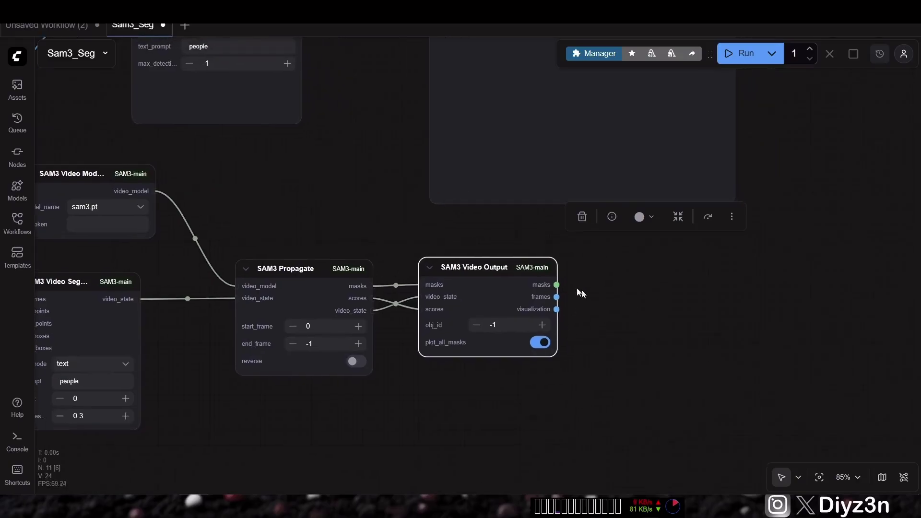
- Add a Convert Mask to Image node on SAM3 Video Output's masks output and feed its image into a new Create Video node
drag(556, 284, 622, 290)
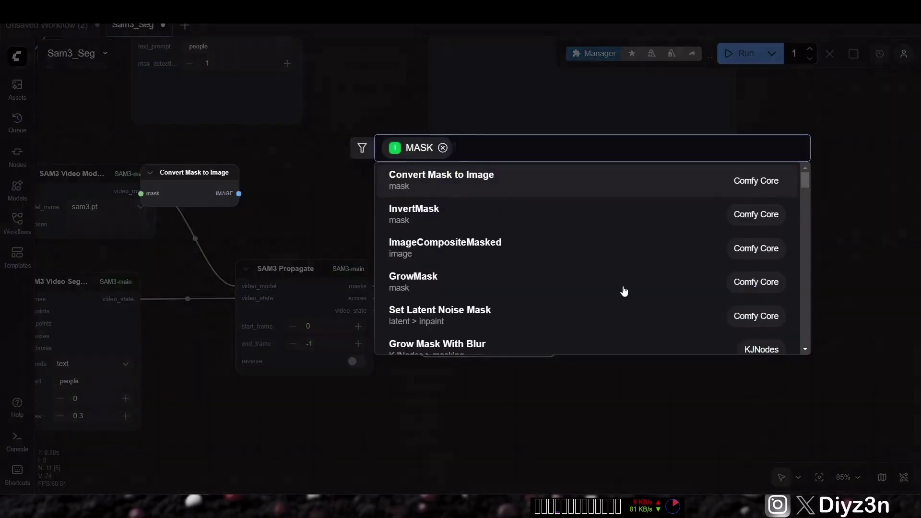
click(562, 176)
drag(705, 304, 644, 290)
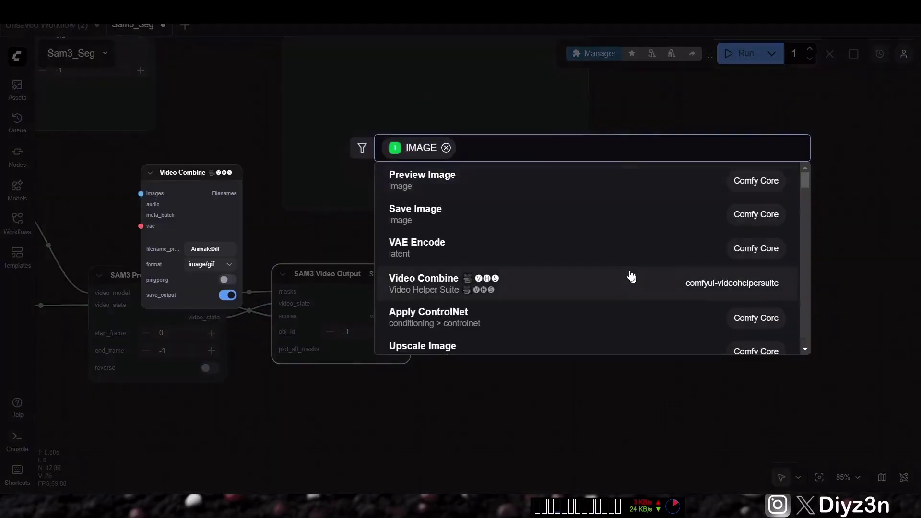
text(cre)
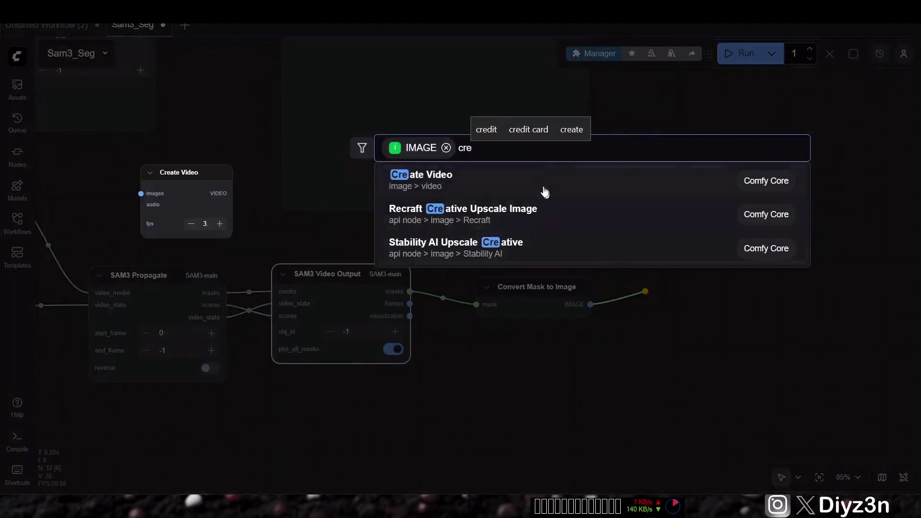
key(Return)
- Add a Save Video node connected to Create Video's VIDEO output
drag(720, 398, 502, 381)
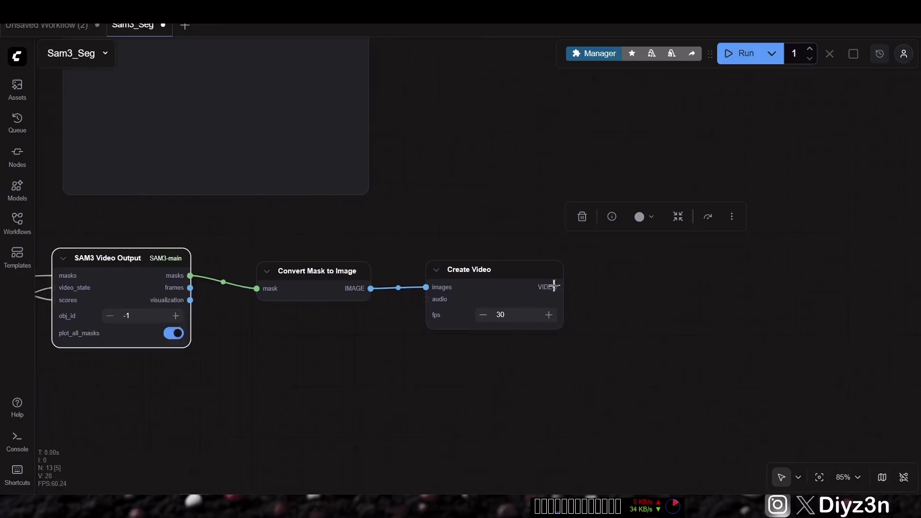
drag(566, 288, 643, 288)
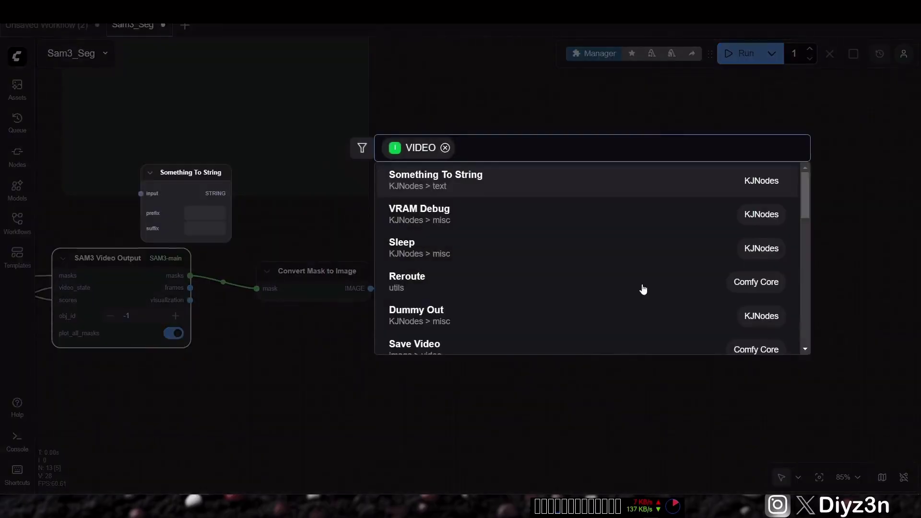
click(505, 349)
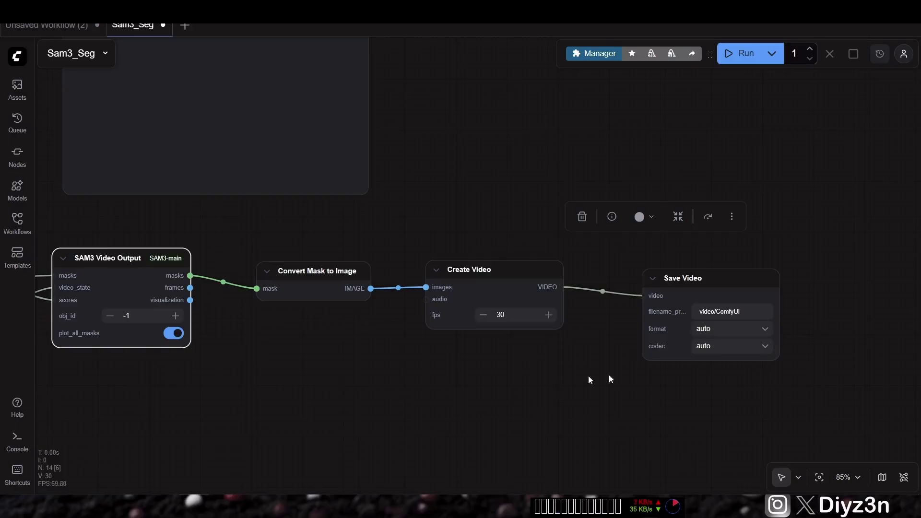
- Check the SAM3 video branch's connections, and execute only the branch ending in the Save Video node
drag(221, 420, 861, 392)
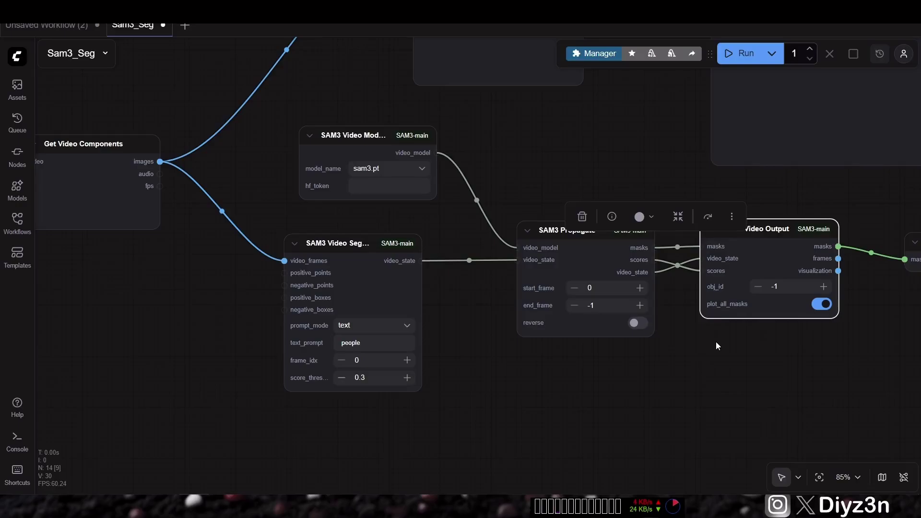
drag(714, 346, 630, 403)
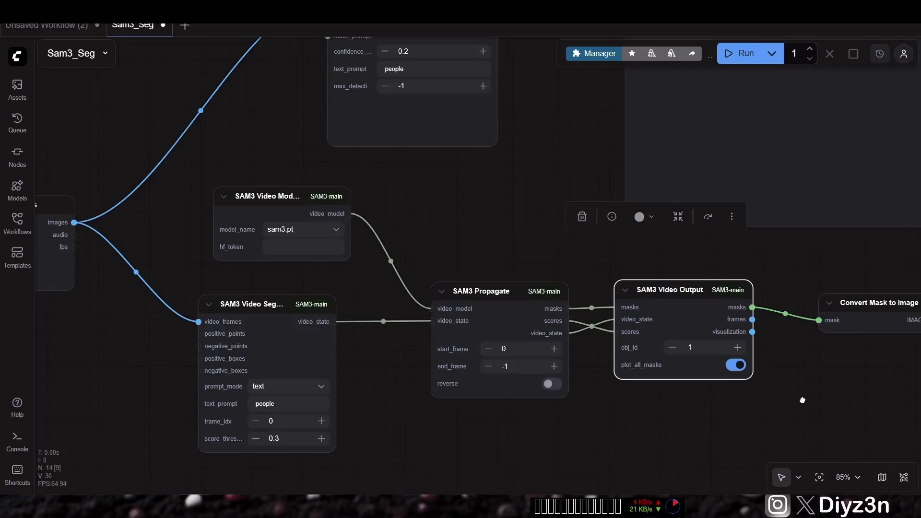
drag(802, 399, 221, 372)
click(690, 286)
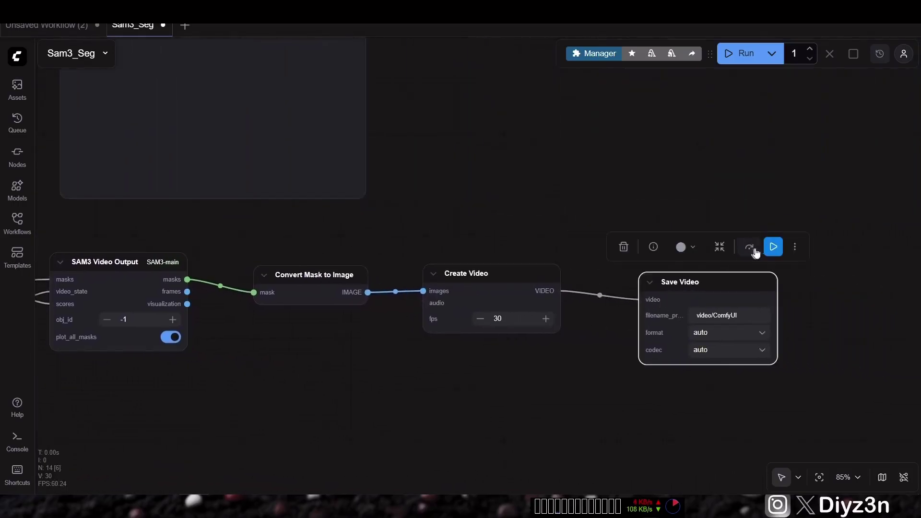
click(772, 247)
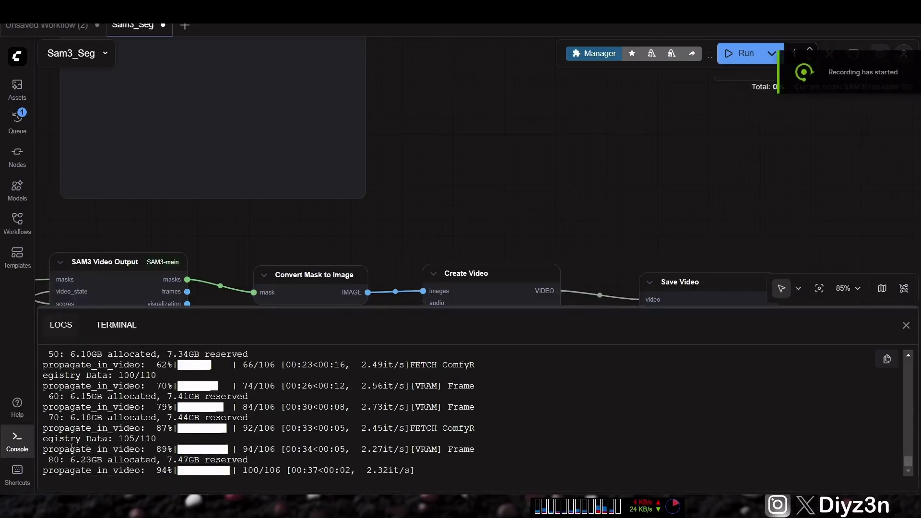
- Check the console logs for the video segmentation run's progress and close them
click(19, 438)
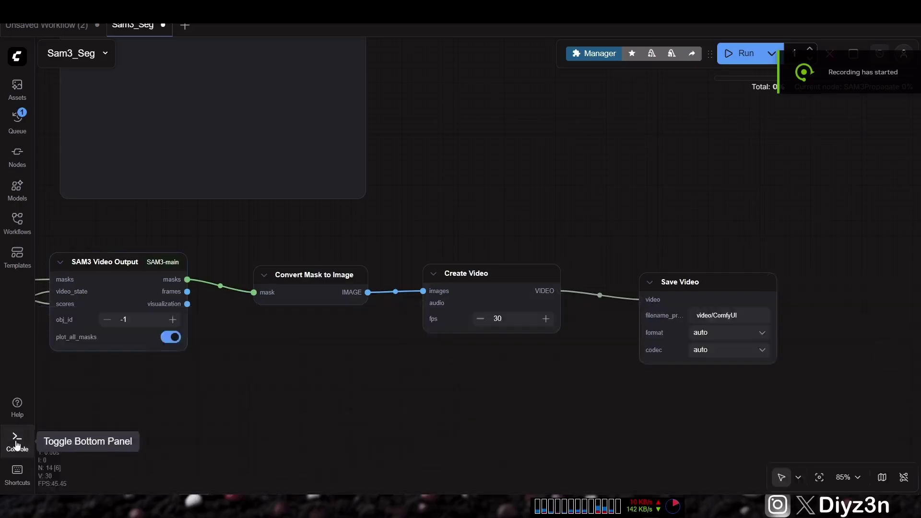
click(21, 437)
click(21, 440)
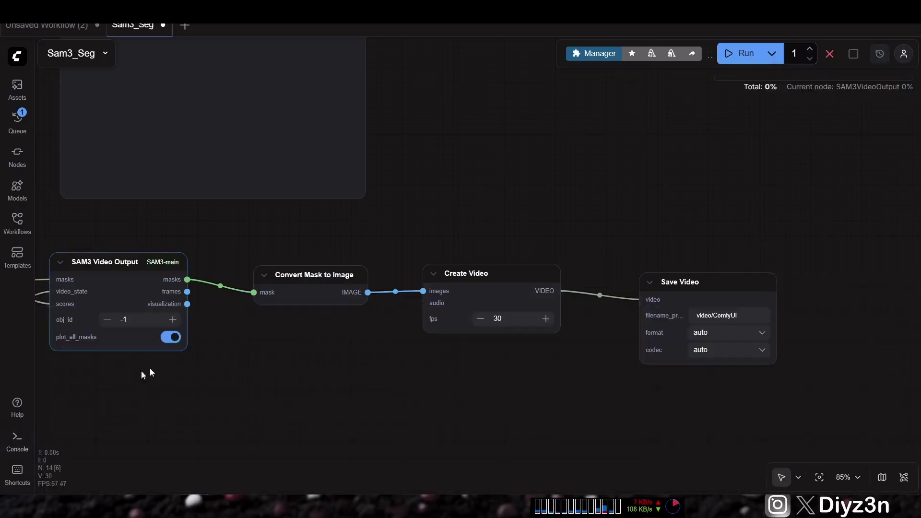
click(18, 438)
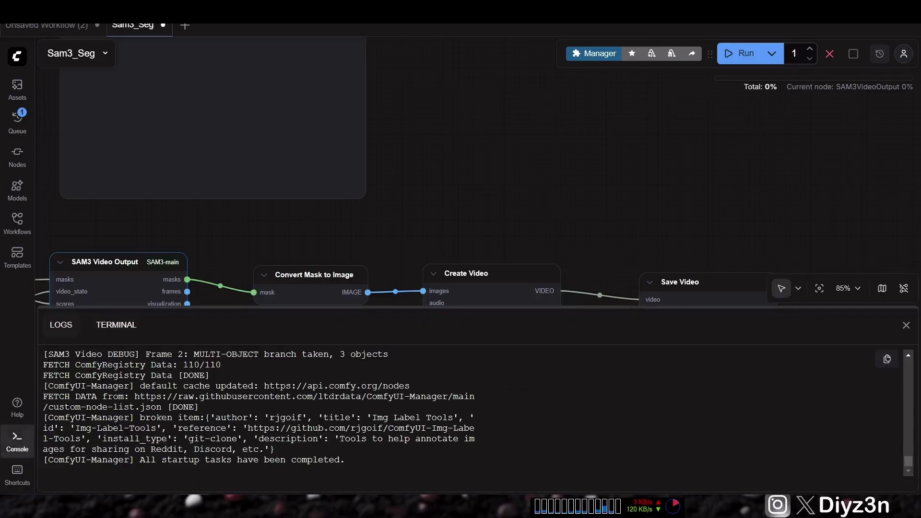
drag(910, 458, 910, 478)
click(906, 325)
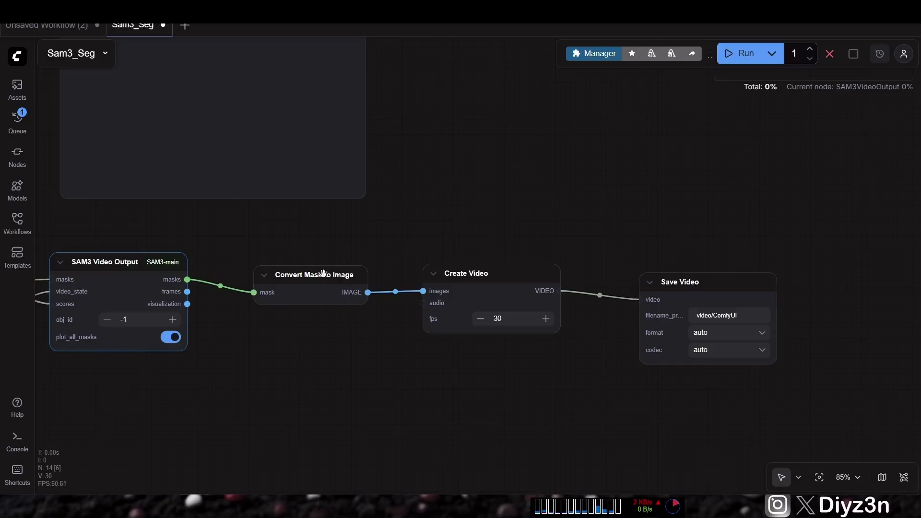
- Move Convert Mask to Image, Create Video and Save Video slightly up to line them up with SAM3 Video Output
drag(323, 273, 323, 263)
drag(463, 276, 466, 266)
drag(696, 281, 701, 263)
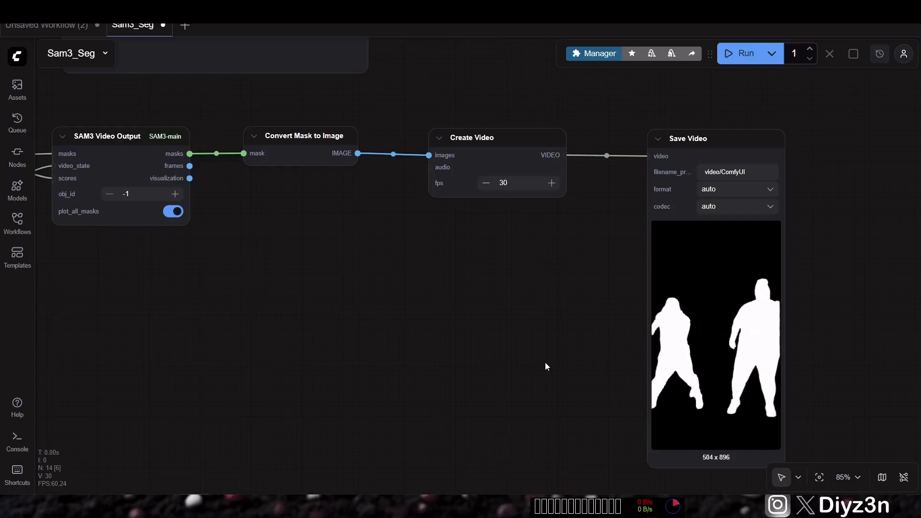
- Scrub the saved mask video to 0:03 and compare its silhouettes with the people in the source video
mouse_move(687, 404)
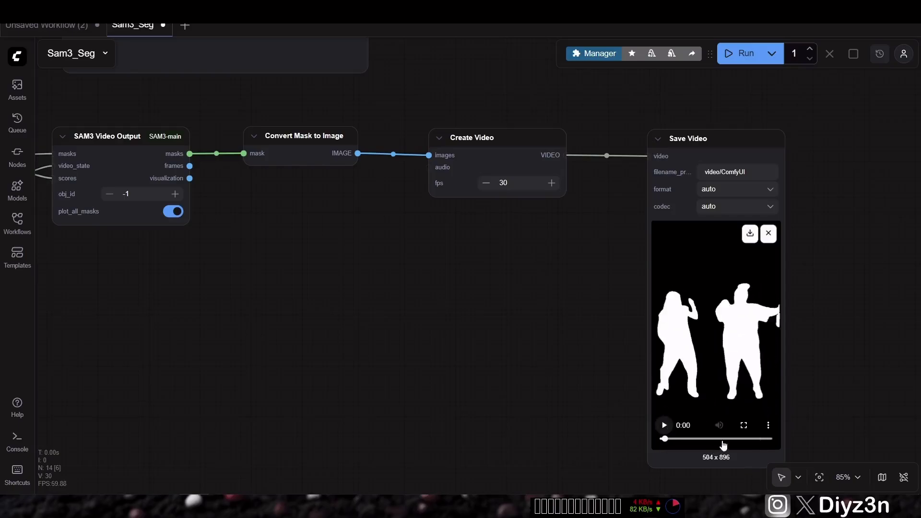
drag(723, 444, 764, 439)
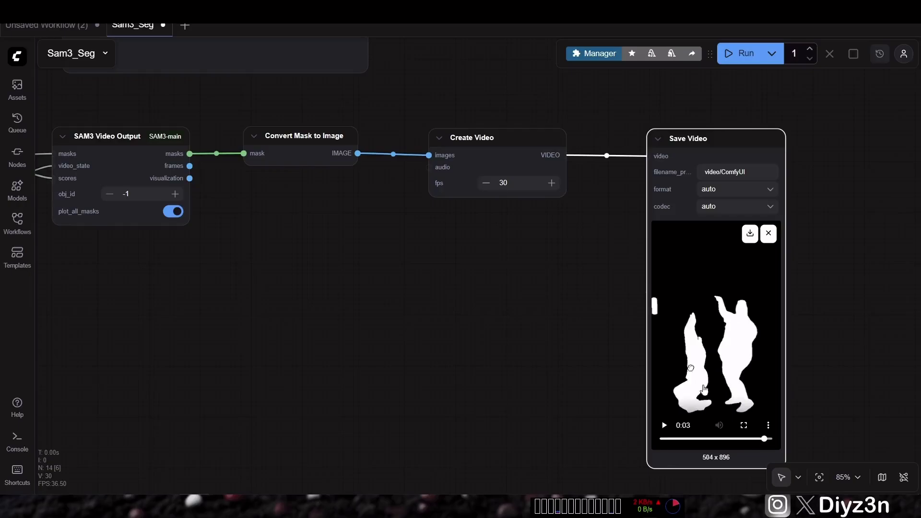
drag(308, 309, 746, 452)
drag(453, 327, 459, 336)
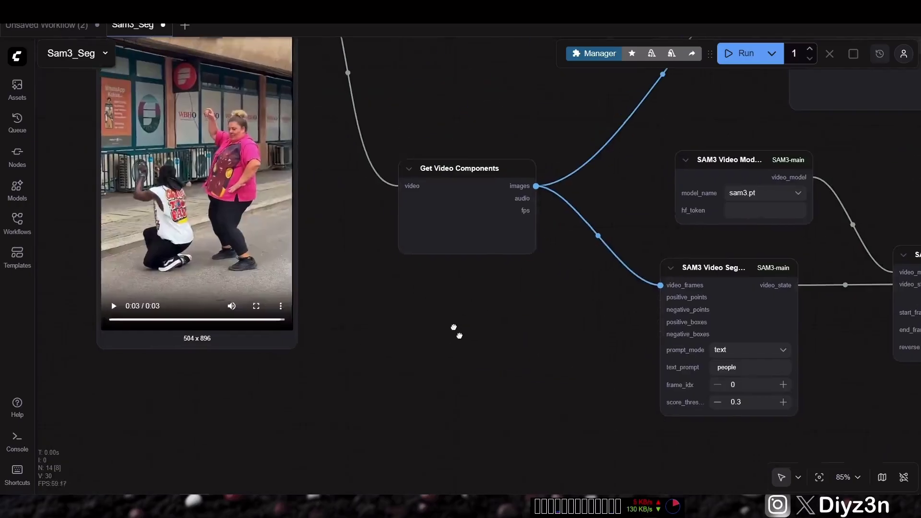
scroll(454, 327, up, 5)
scroll(453, 327, left, 5)
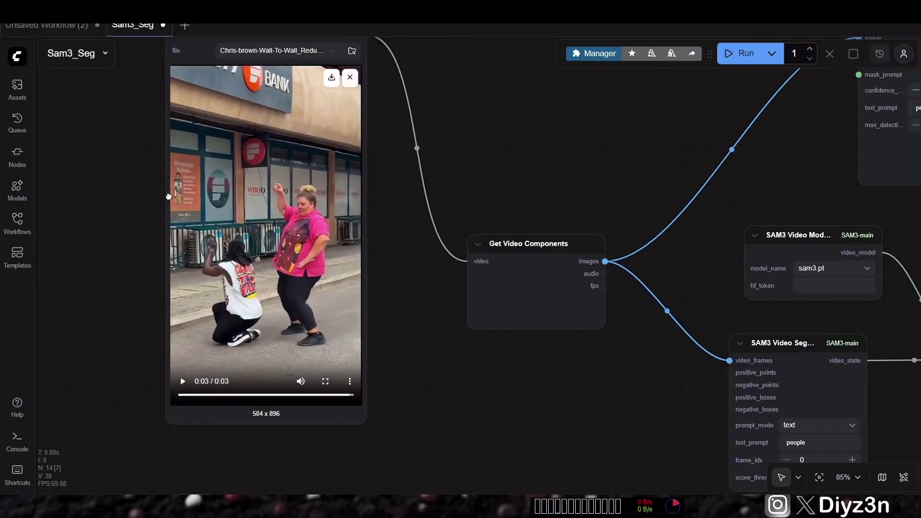
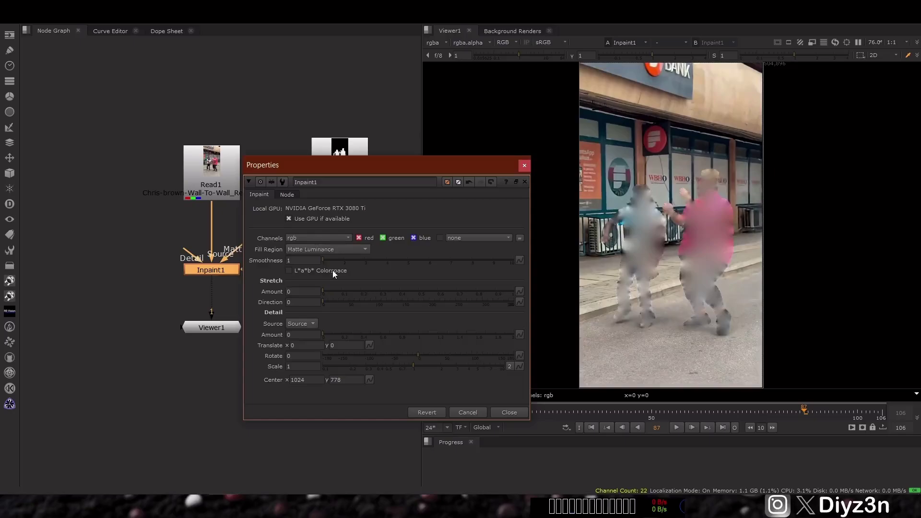
- Set the Inpaint1 node's smoothness to about 7.7 and play back the shot to judge the filled people
drag(333, 259, 465, 259)
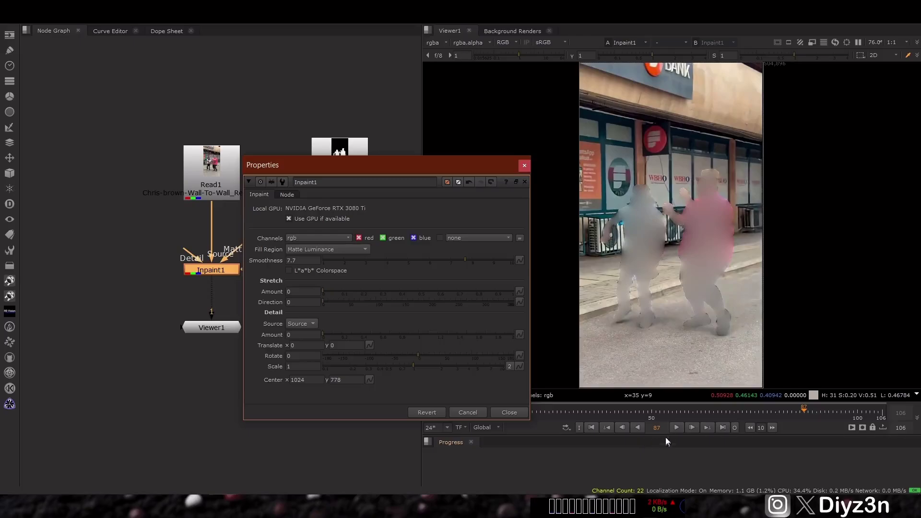
click(675, 427)
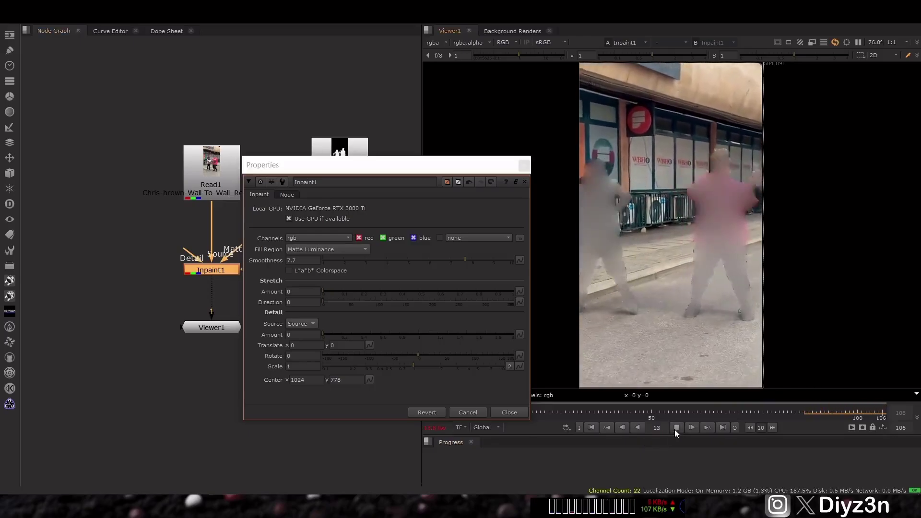
click(674, 427)
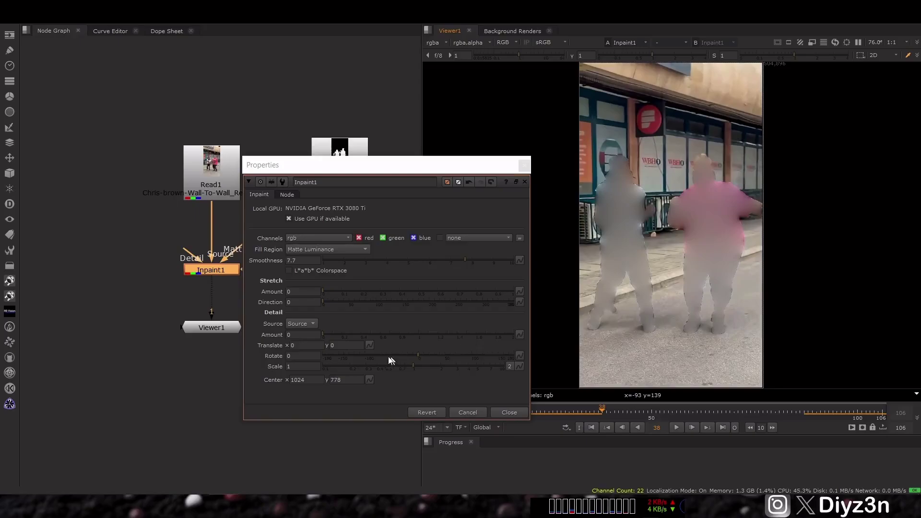
click(346, 336)
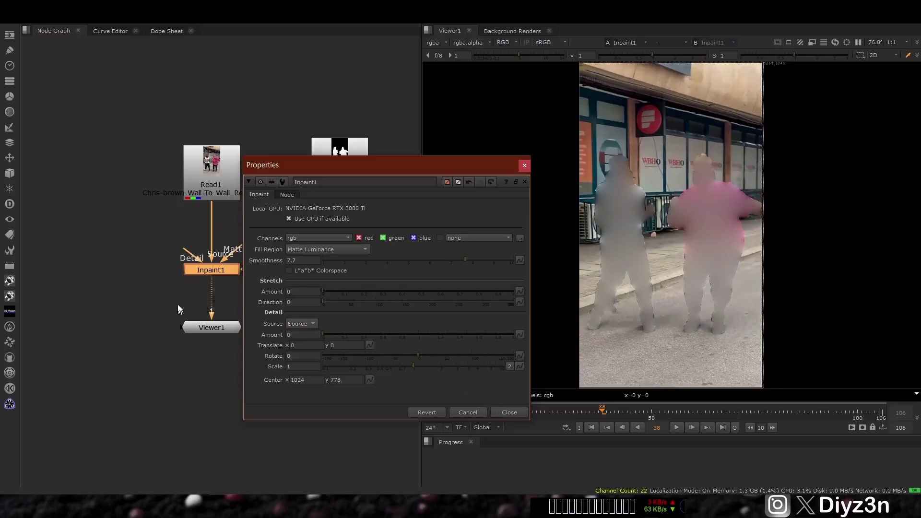
drag(188, 255, 162, 270)
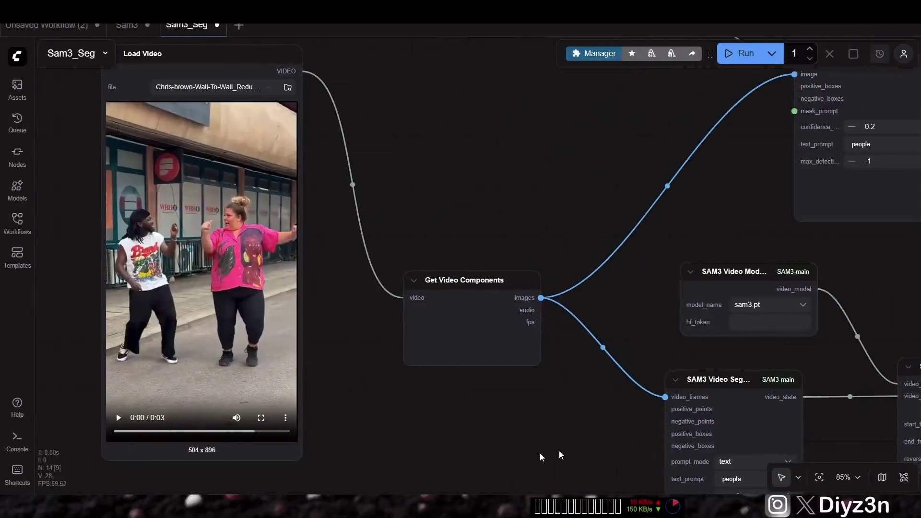
drag(541, 455, 517, 229)
drag(485, 89, 478, 453)
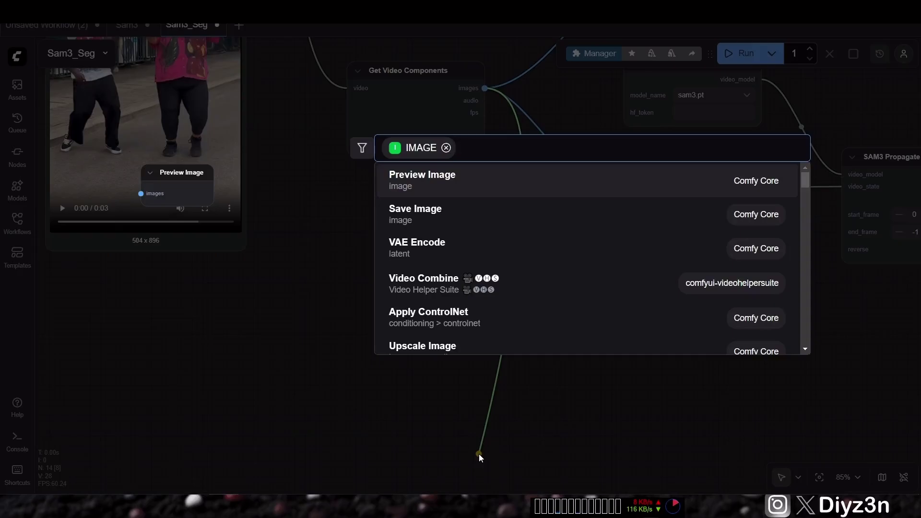
key(Escape)
- In ComfyUI, add a ProPainter Inpainting node in the empty canvas area below Get Video Components
drag(505, 421, 497, 268)
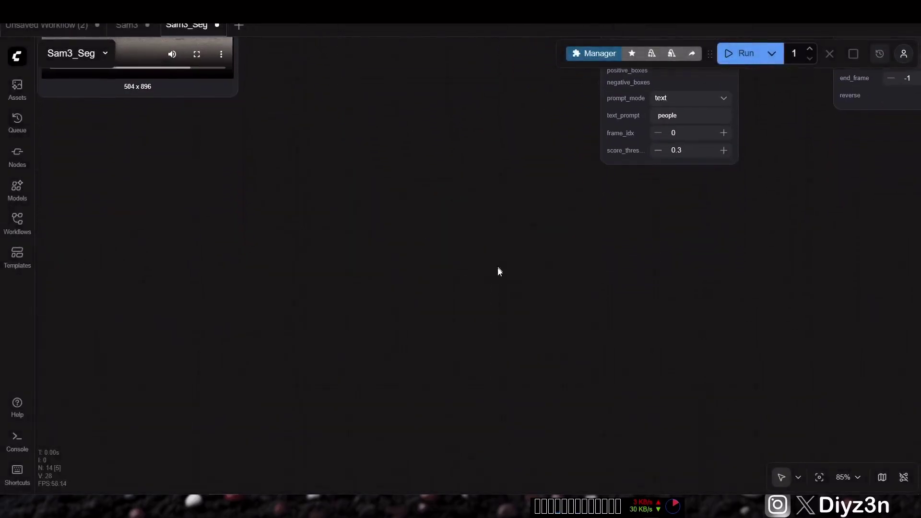
double_click(504, 268)
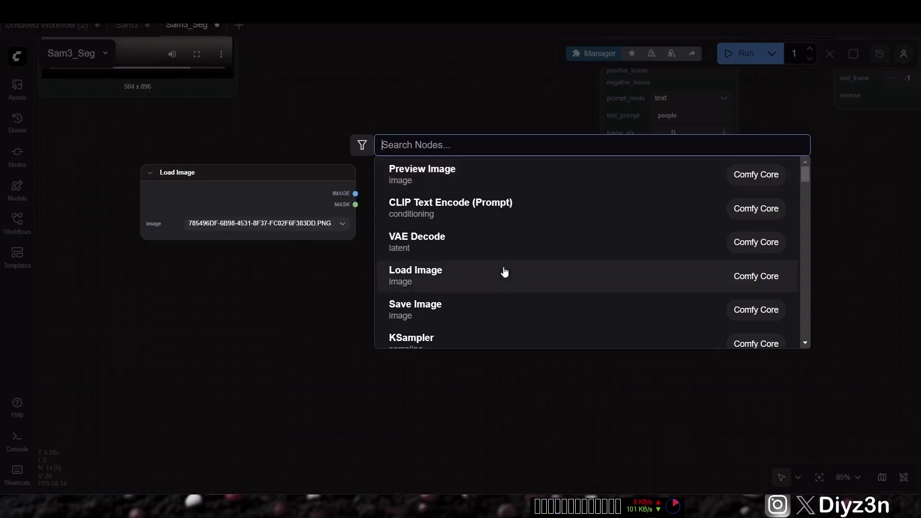
text(prop)
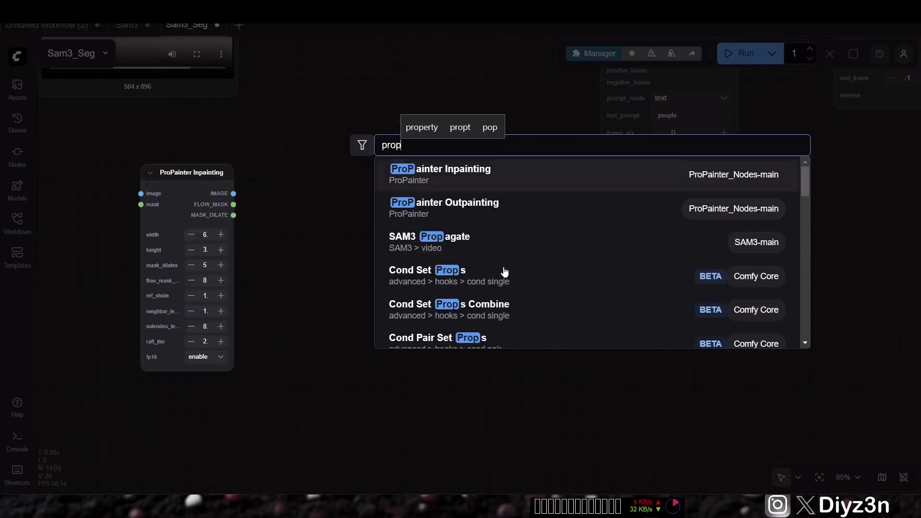
text(i)
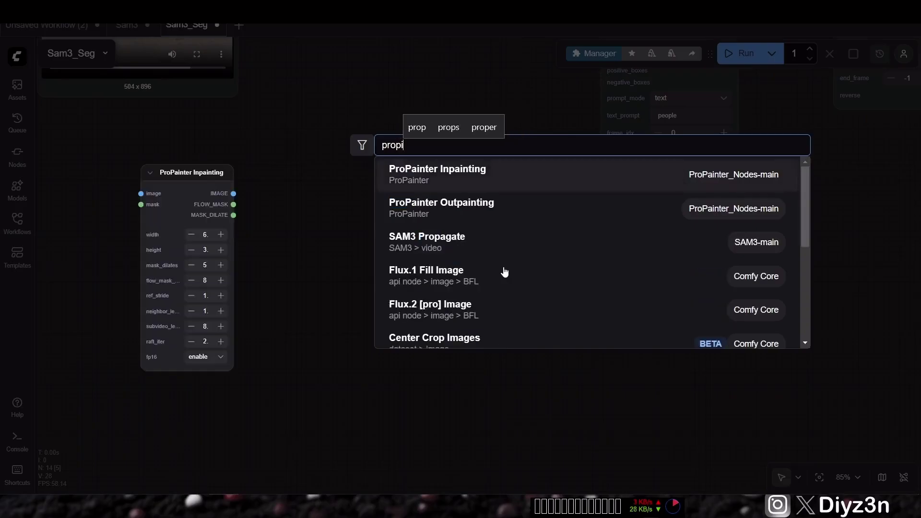
click(484, 187)
drag(559, 257, 401, 203)
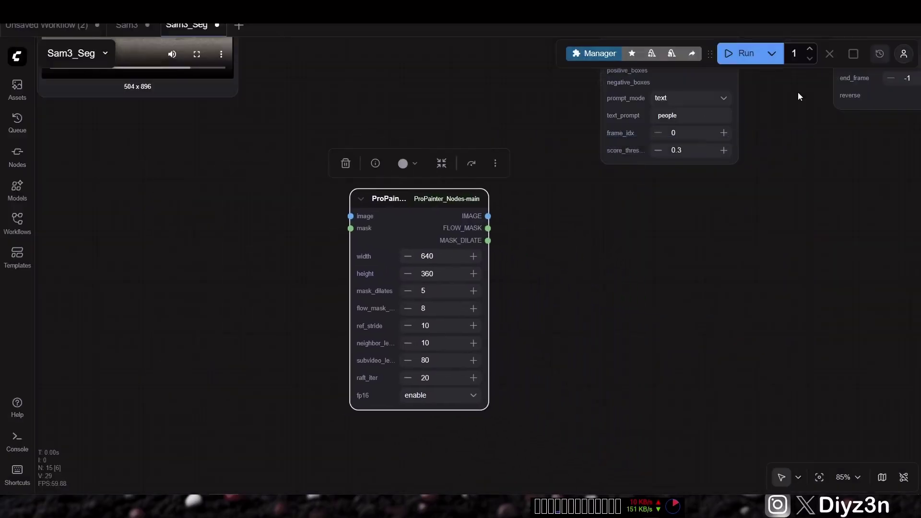
- Look up "propain" in the manager's full custom node list to find the ProPainter package, and close the manager
click(605, 53)
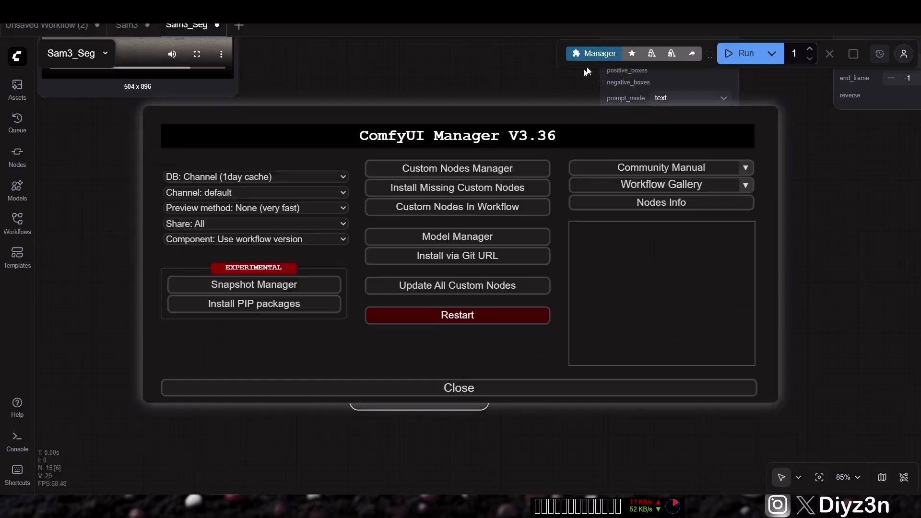
click(444, 206)
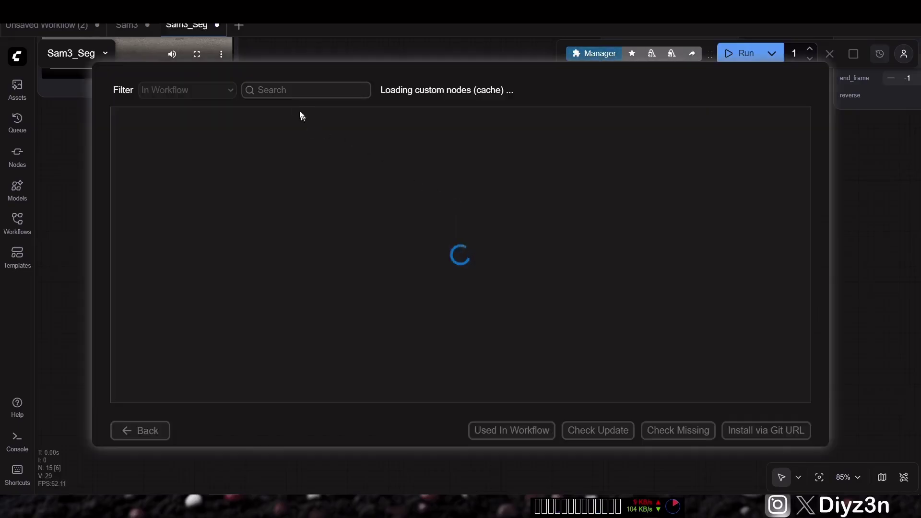
click(149, 434)
click(457, 169)
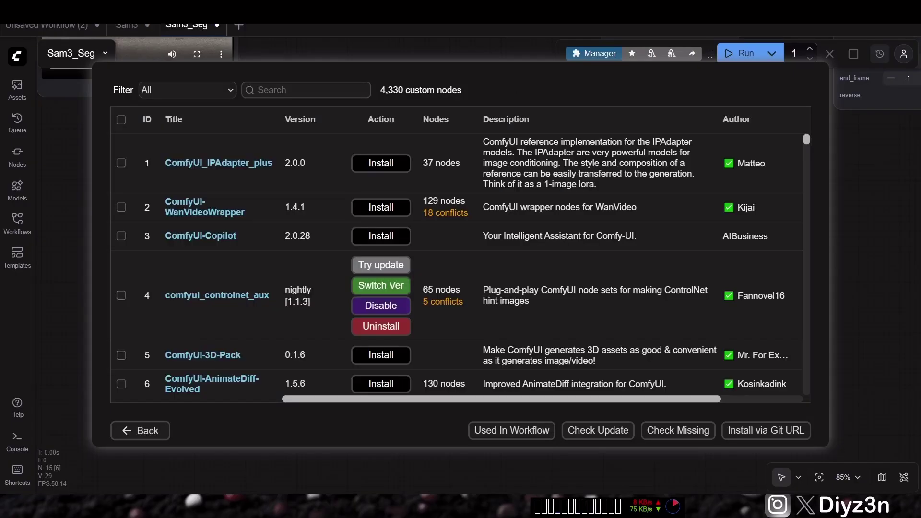
click(291, 93)
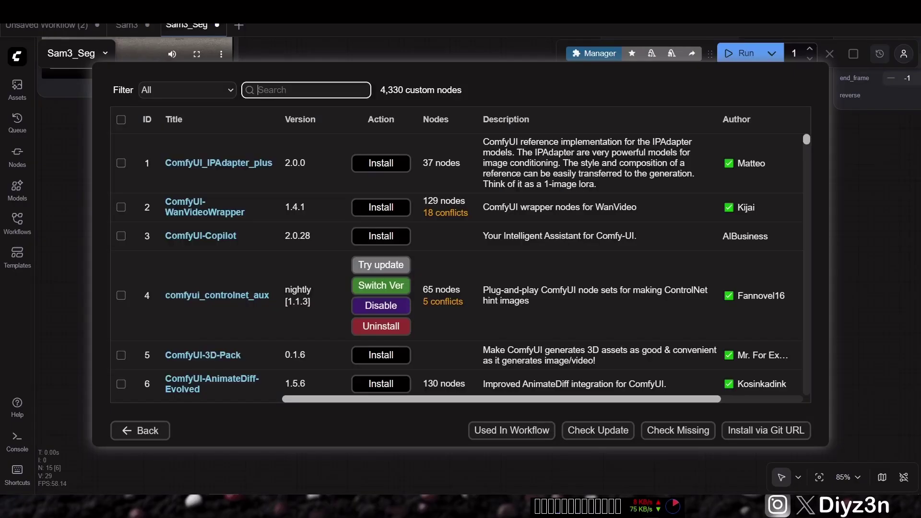
text(pro)
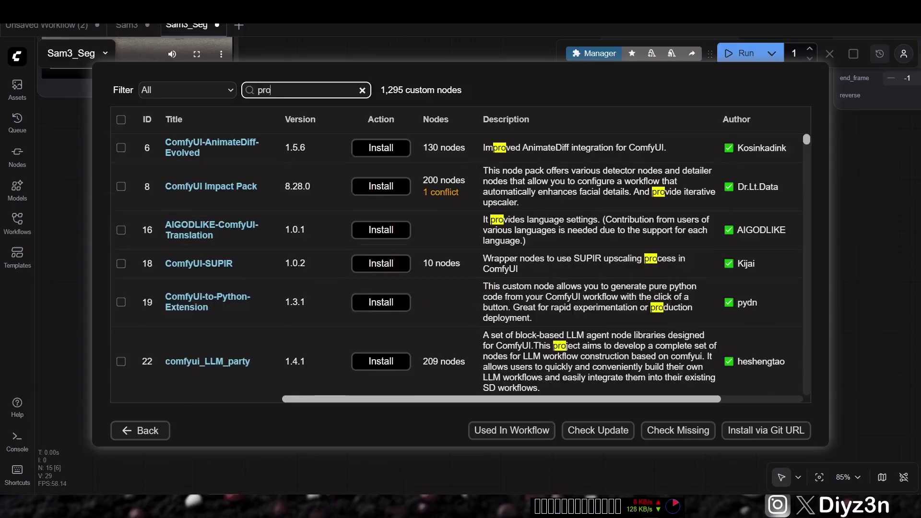
text(pain)
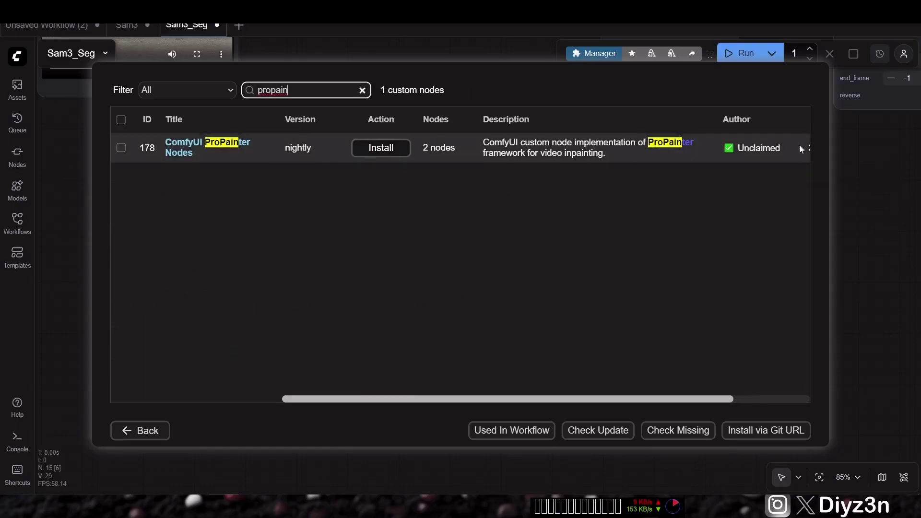
click(125, 434)
click(395, 405)
- Connect the images output of the source video's Get Video Components to the image input of ProPainter Inpainting
drag(288, 324, 350, 415)
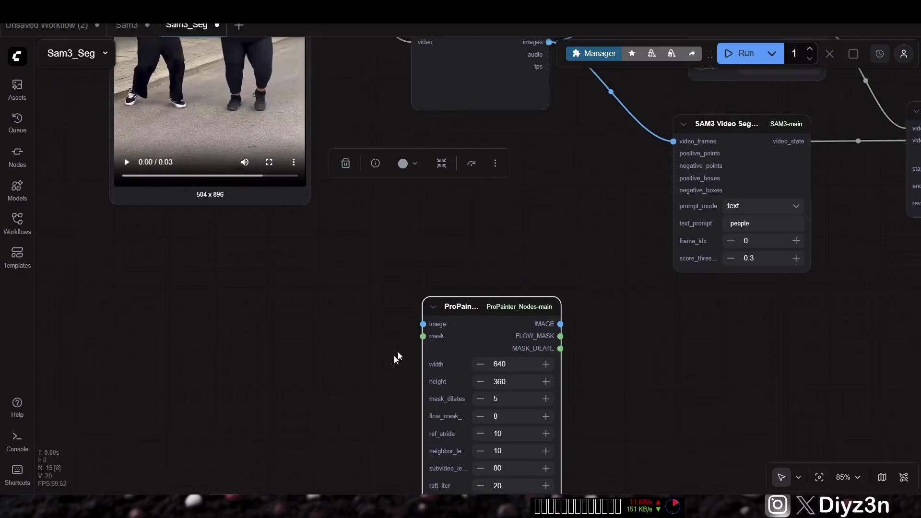
drag(549, 118, 527, 243)
drag(526, 168, 400, 450)
drag(326, 450, 462, 228)
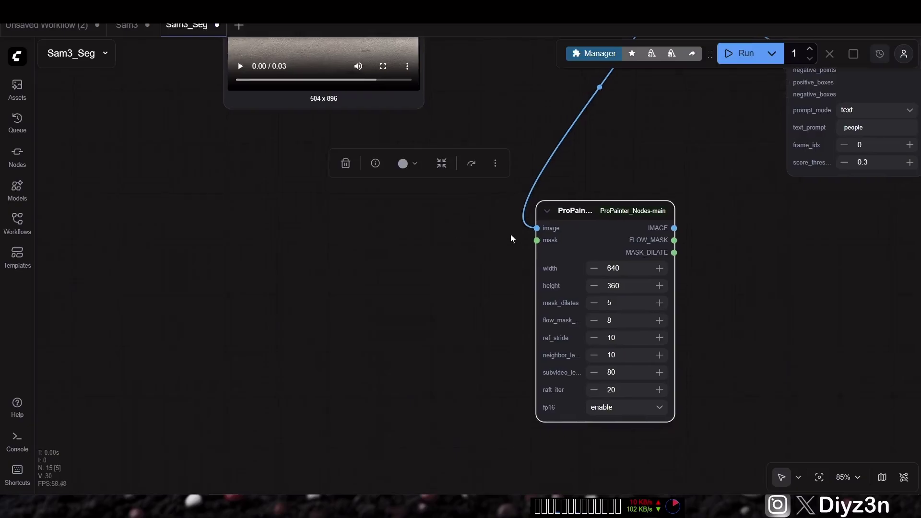
- Add a second Load Video node beside ProPainter Inpainting and load the saved mask video into it
double_click(228, 271)
text(loadv)
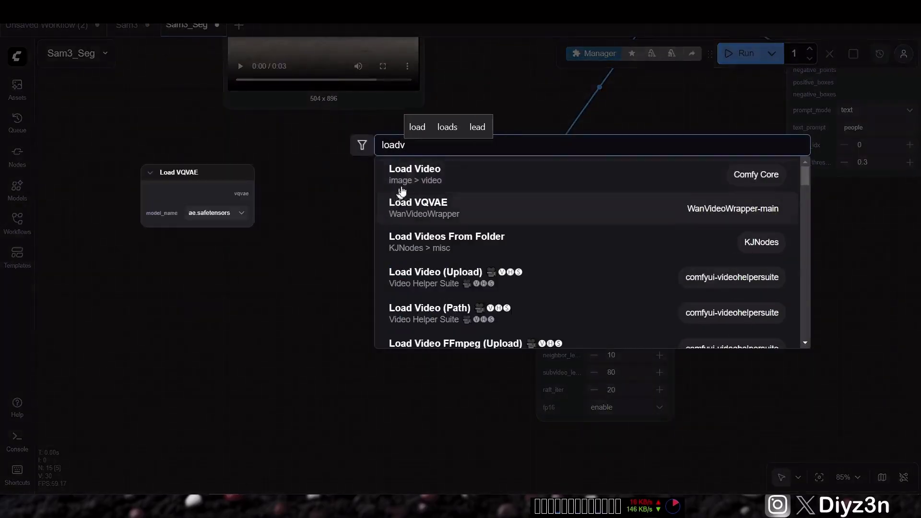
key(Return)
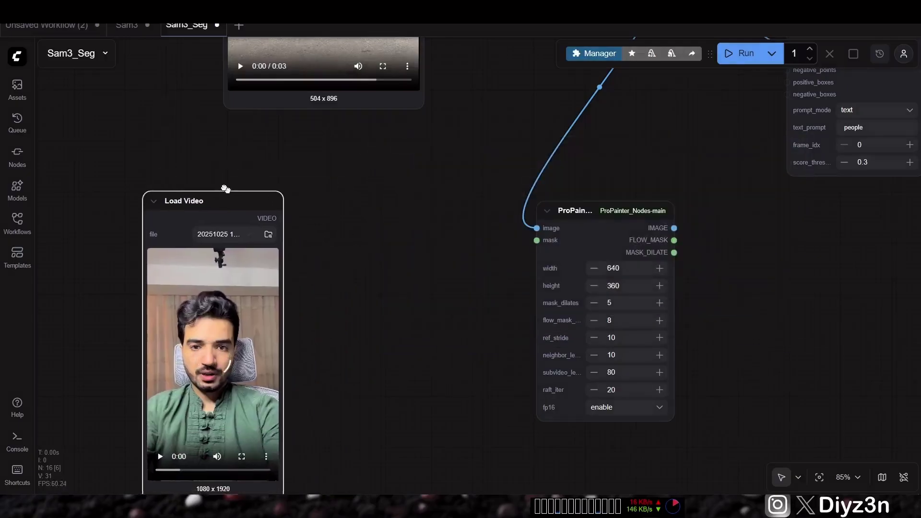
click(231, 199)
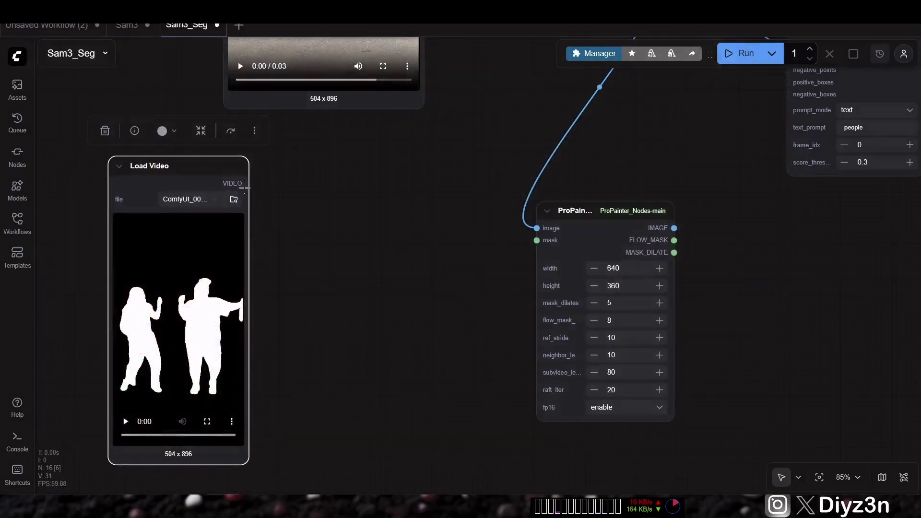
- Add a Get Video Components node fed by the mask video, and move both nodes farther from ProPainter Inpainting
drag(244, 183, 286, 214)
text(com)
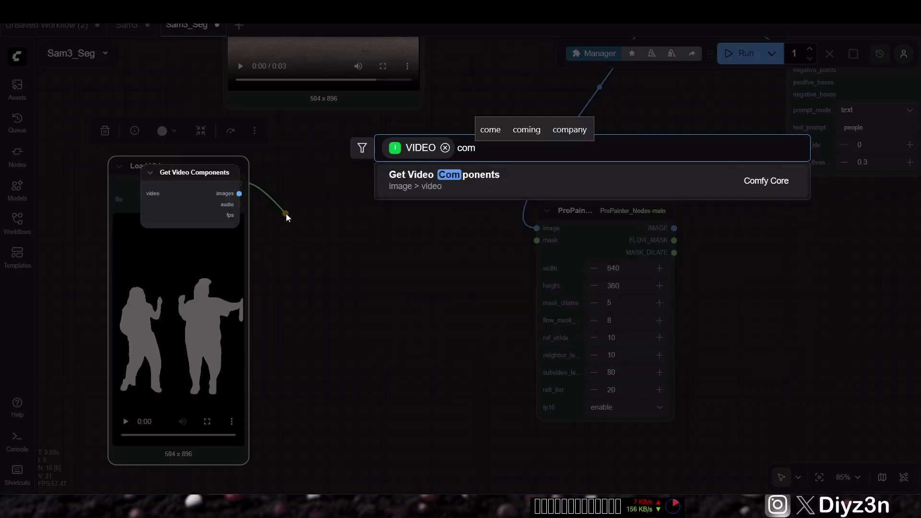
click(389, 187)
drag(382, 328, 472, 328)
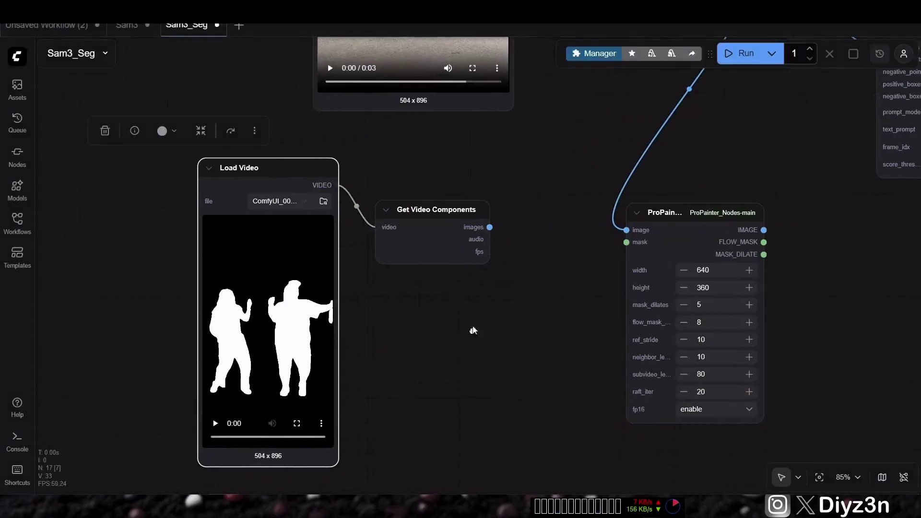
drag(290, 184, 143, 201)
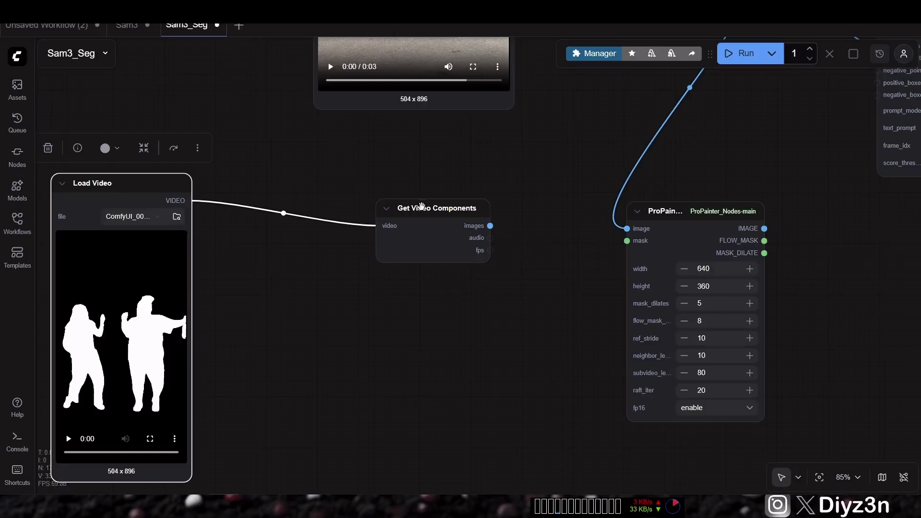
drag(420, 207, 273, 208)
- Convert the mask video's images with Convert Image to Mask on the red channel, and connect the mask to ProPainter Inpainting
drag(343, 226, 397, 242)
text(mask)
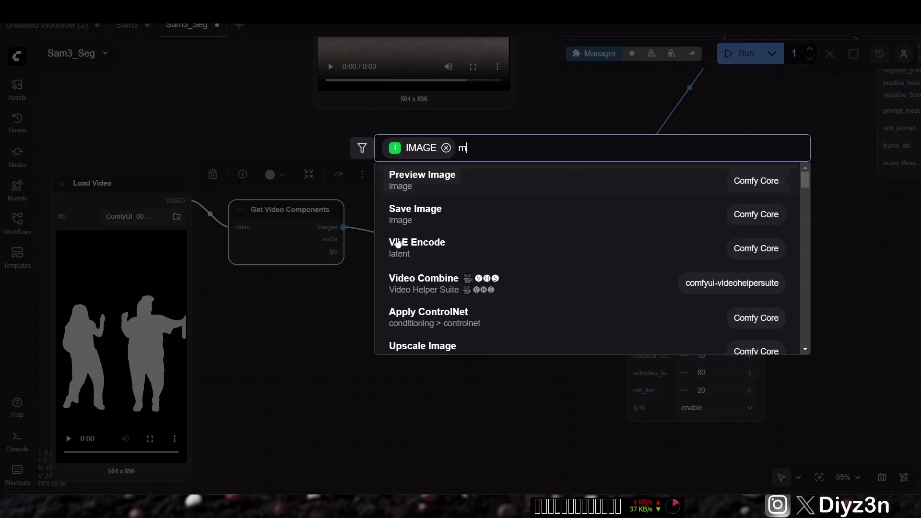
click(437, 227)
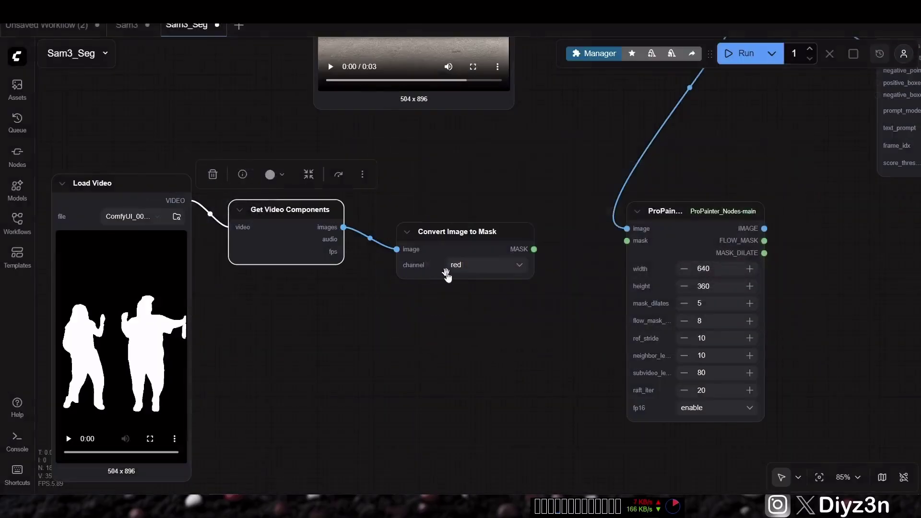
drag(534, 250, 627, 241)
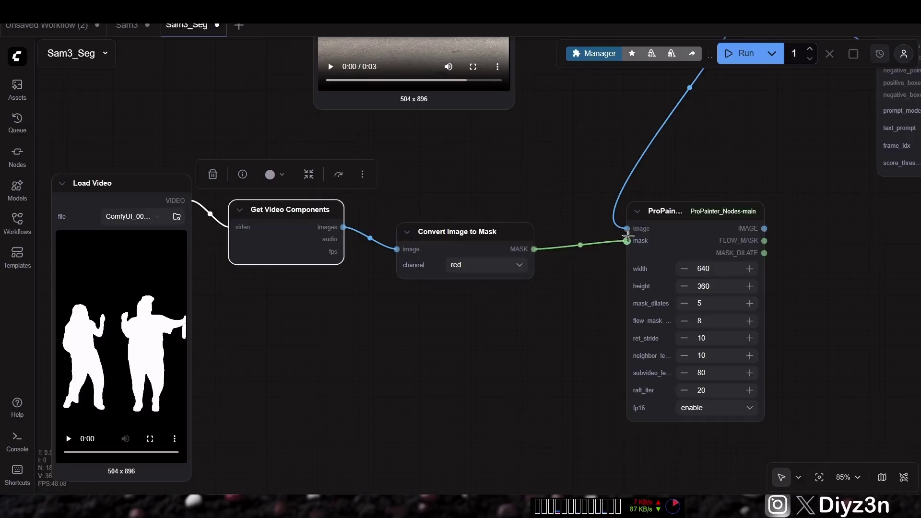
drag(822, 306, 665, 285)
drag(564, 208, 576, 219)
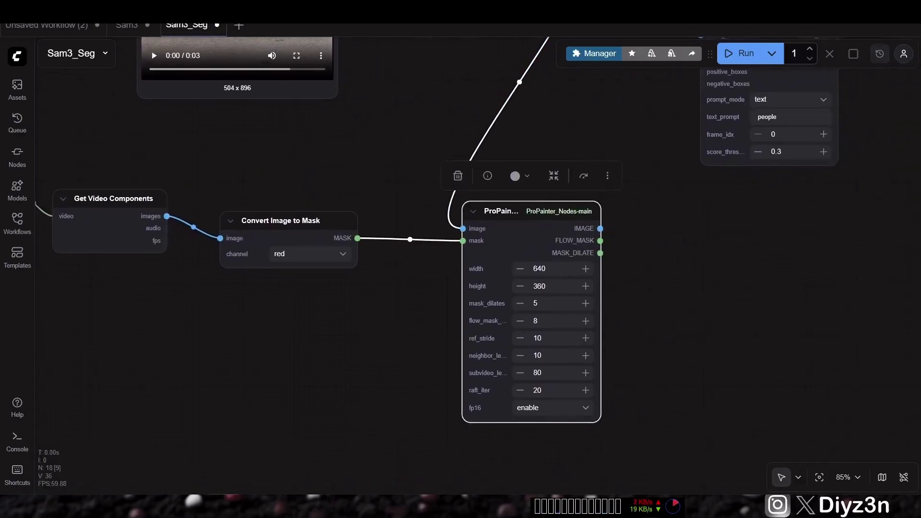
- Add a Create Video node fed by ProPainter Inpainting's IMAGE output
drag(600, 228, 664, 260)
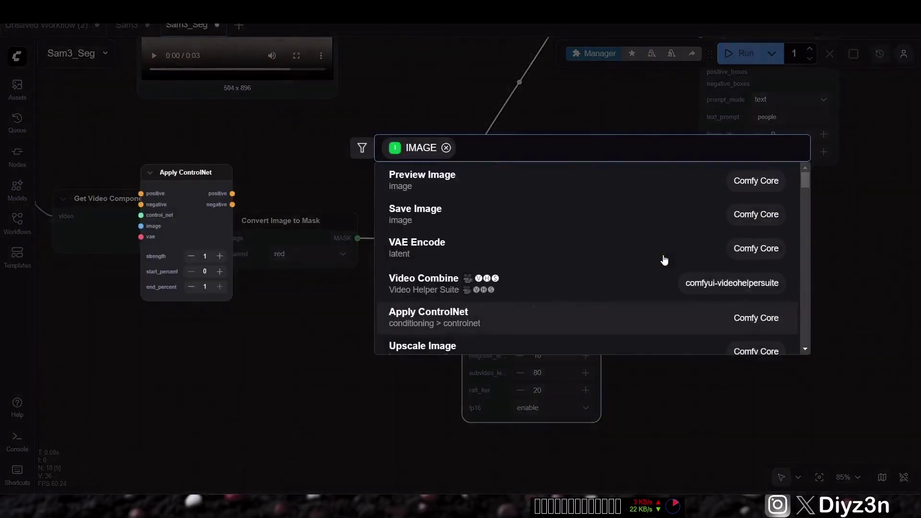
text(cre)
key(Return)
drag(745, 376, 520, 382)
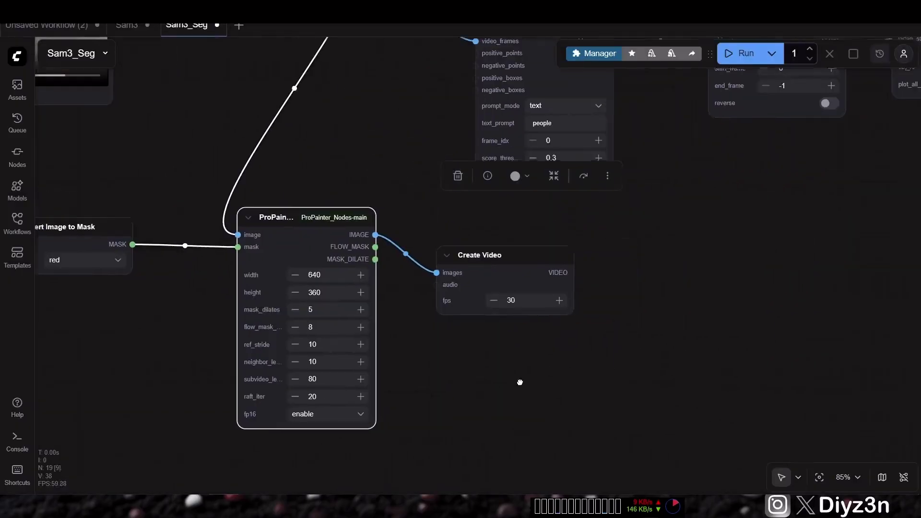
- Add a Save Video node to the new Create Video output and execute only that branch
drag(561, 272, 606, 282)
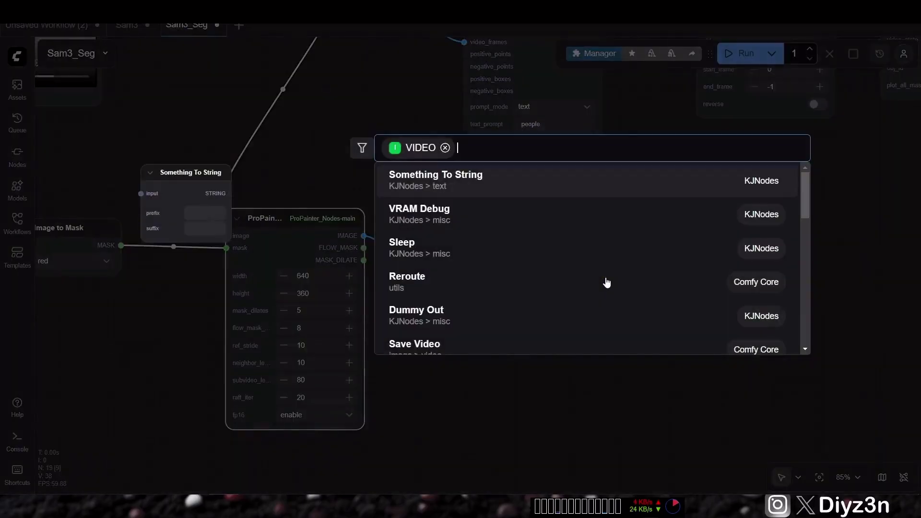
text(sa)
key(Return)
click(697, 269)
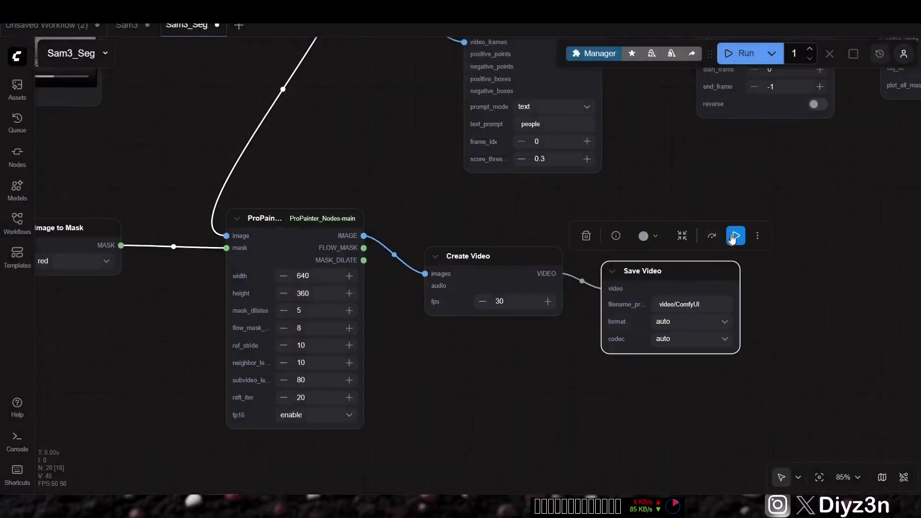
click(734, 236)
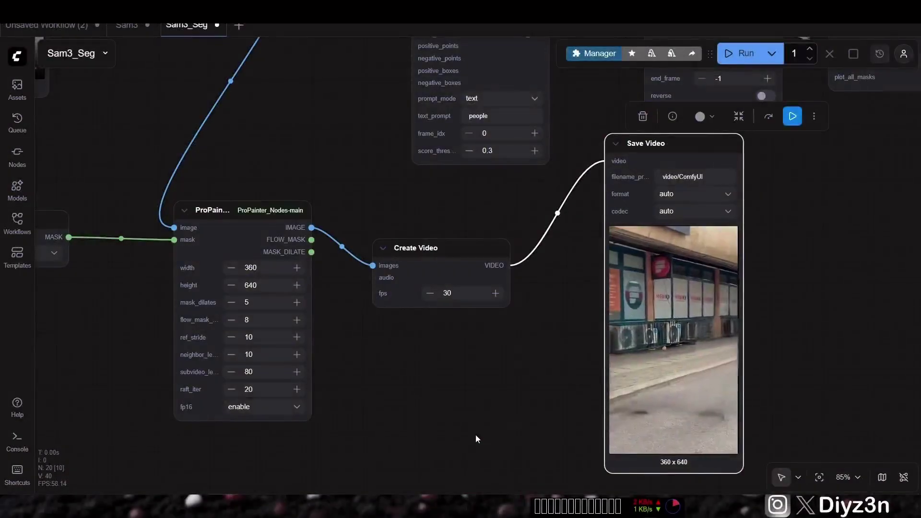